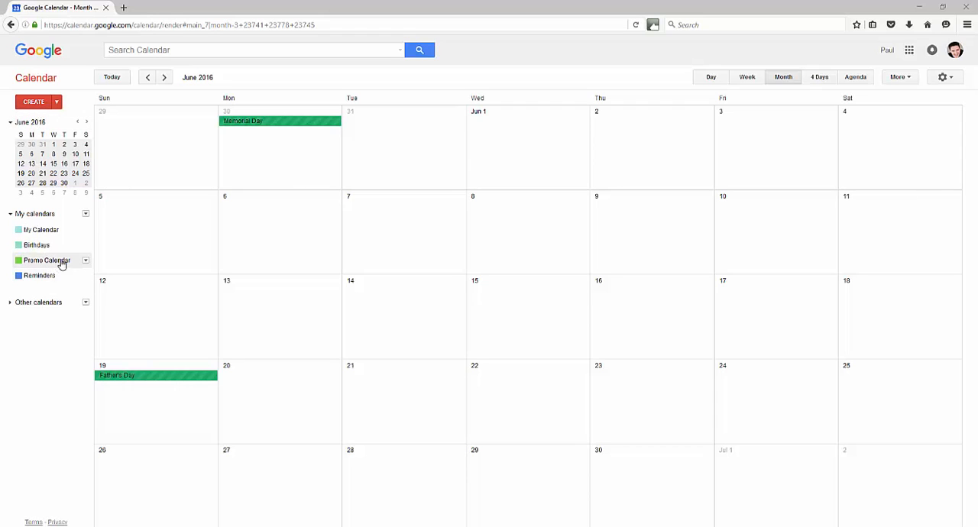
{"action": "left_click", "coordinate": [86, 213]}
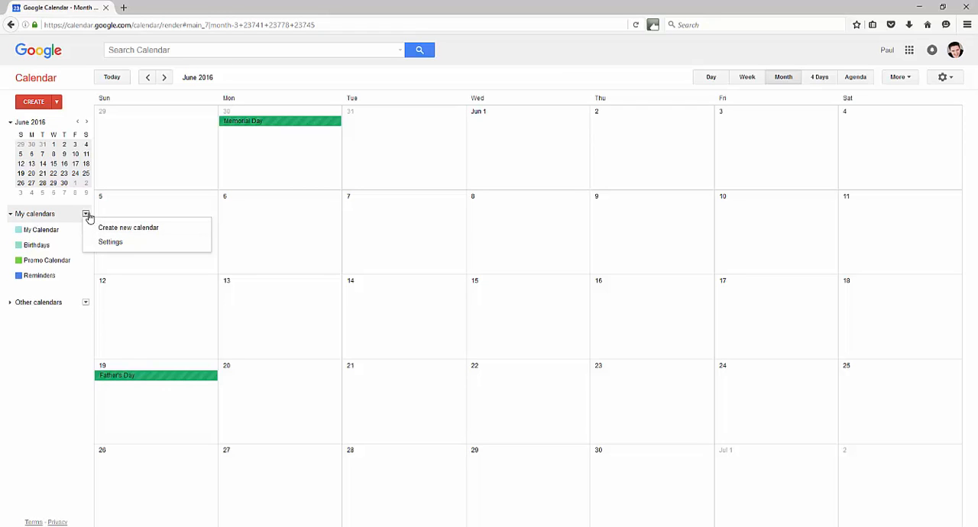
{"action": "left_click", "coordinate": [85, 216]}
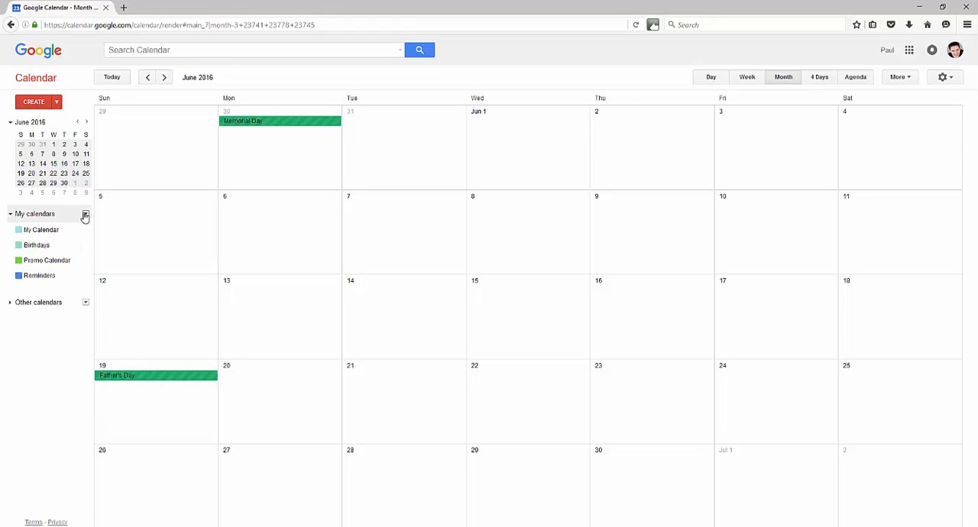
{"action": "left_click", "coordinate": [37, 102]}
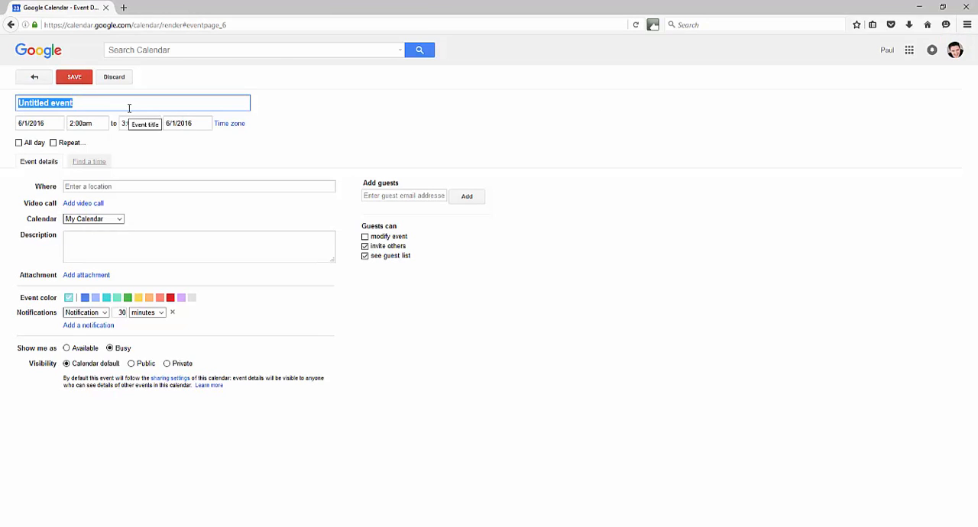
{"action": "left_click", "coordinate": [19, 143]}
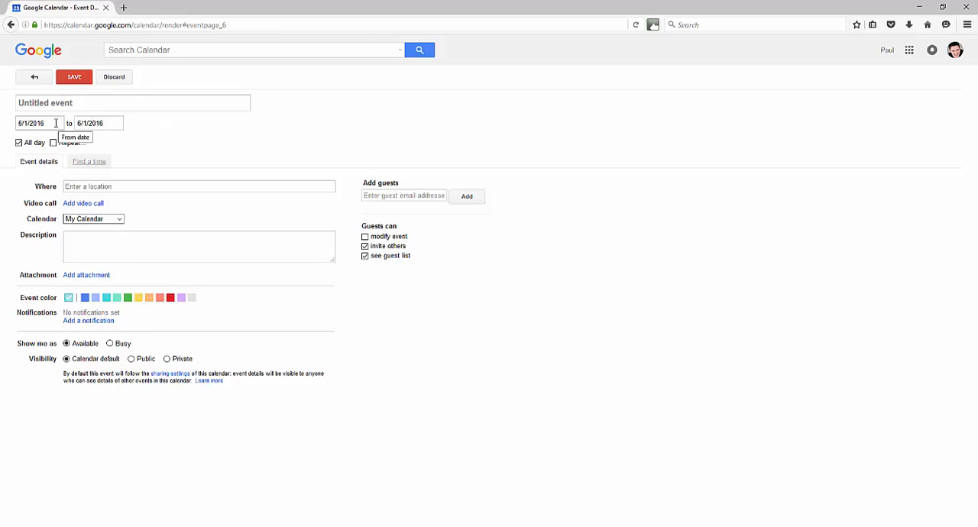
{"action": "left_click", "coordinate": [34, 76]}
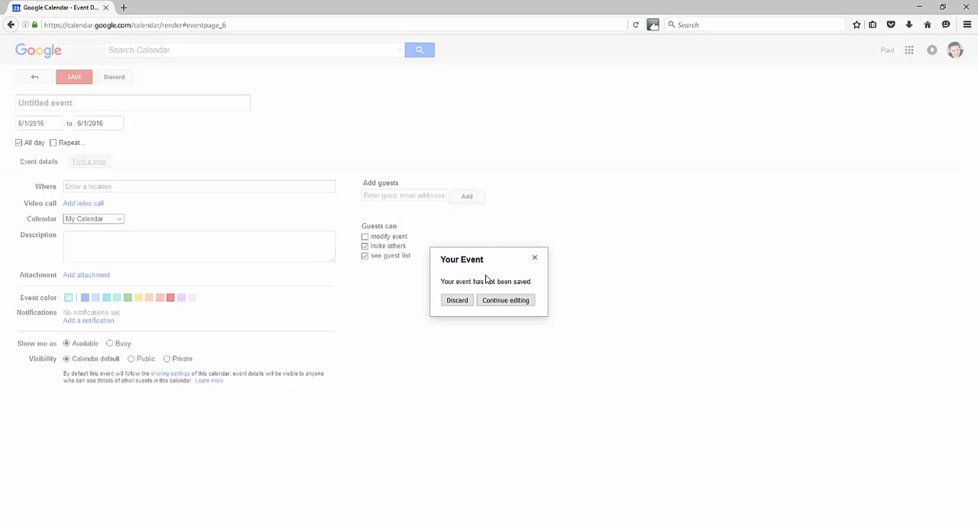
{"action": "left_click", "coordinate": [457, 301]}
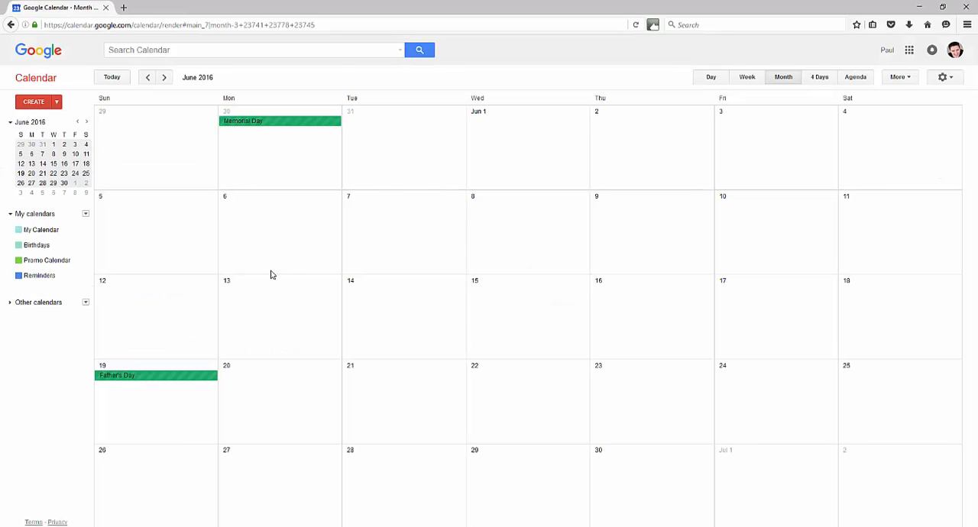
{"action": "left_click", "coordinate": [236, 196]}
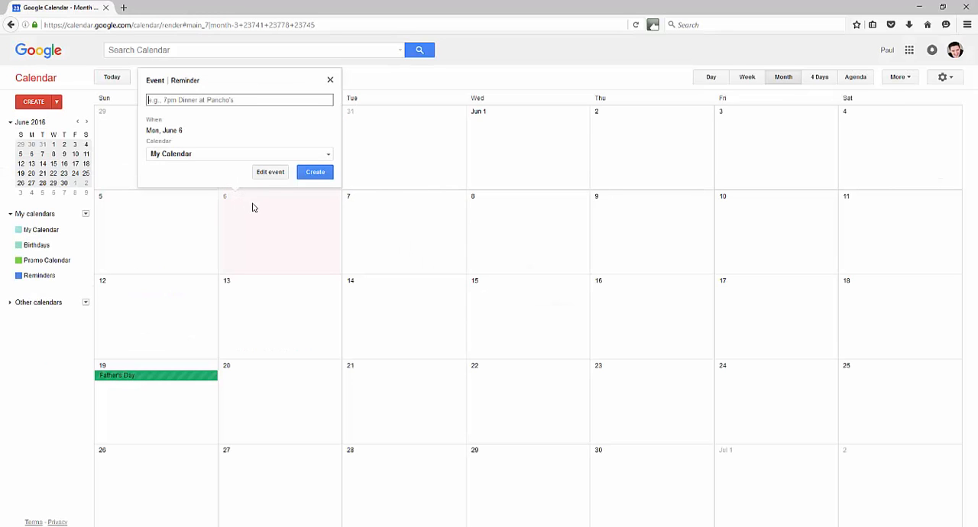
{"action": "left_click", "coordinate": [378, 144]}
{"action": "left_click", "coordinate": [245, 225]}
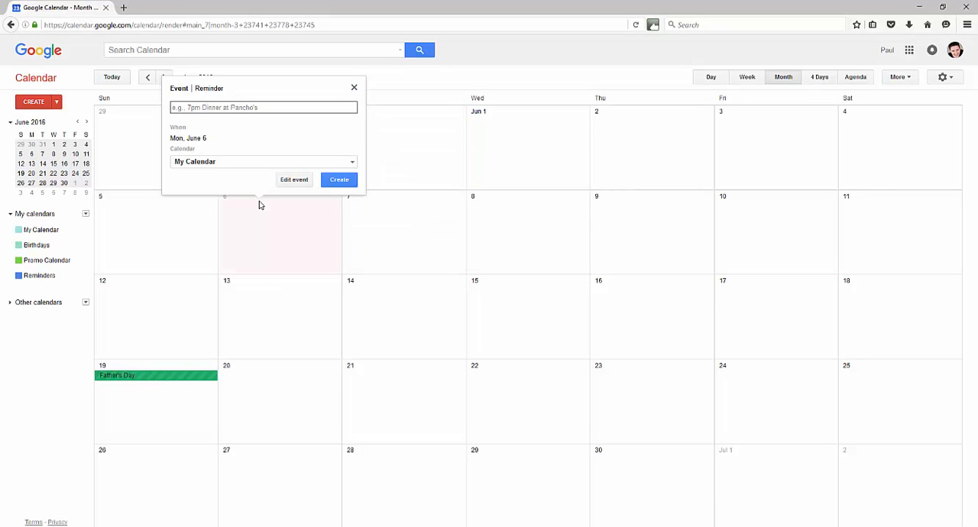
Start a new all-day event from the week of June 5, 2016
{"action": "left_click", "coordinate": [31, 157]}
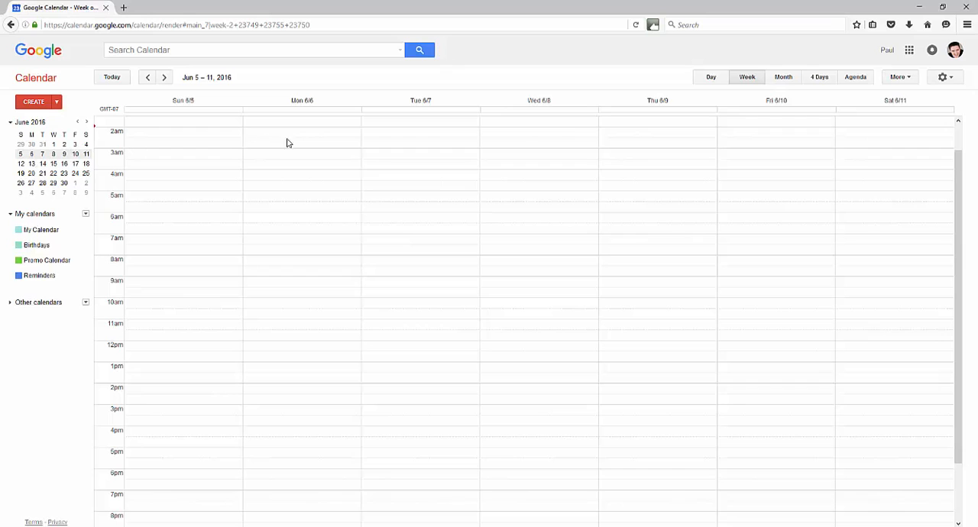
{"action": "left_click", "coordinate": [54, 104]}
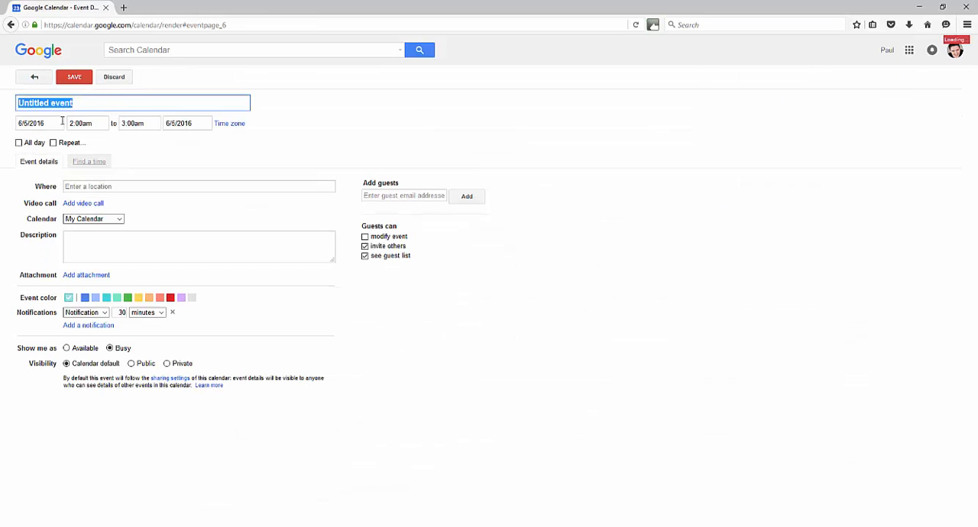
{"action": "left_click", "coordinate": [20, 144]}
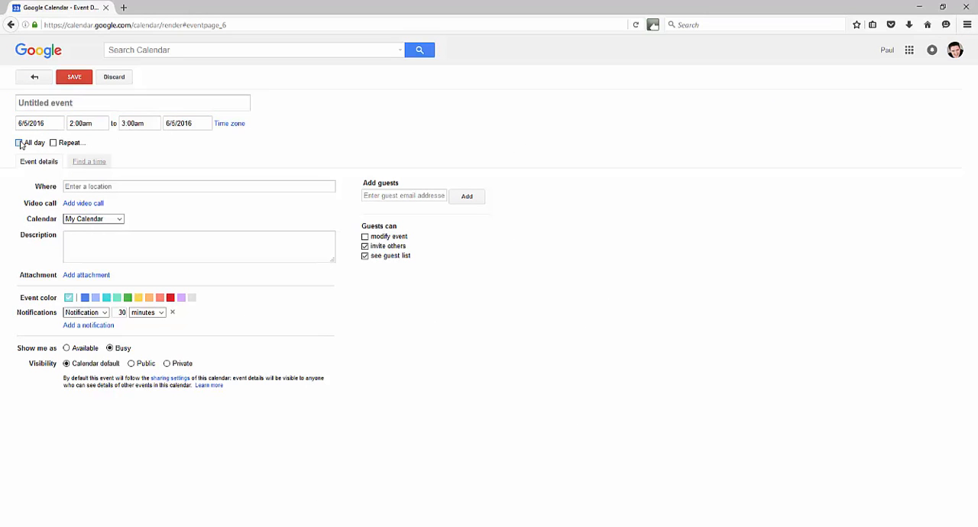
Title the event "Software Program Promotion"
{"action": "left_click", "coordinate": [78, 105]}
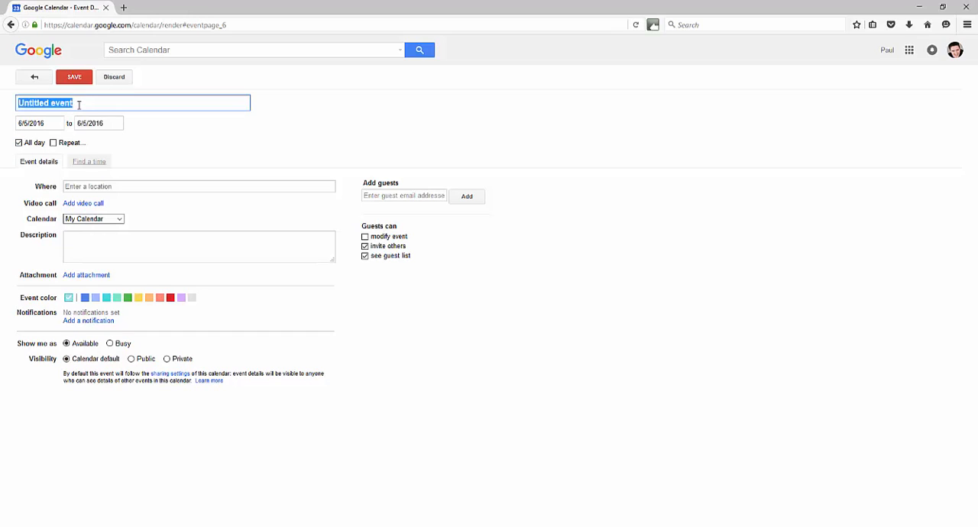
{"action": "key", "text": "BackSpace"}
{"action": "type", "text": "Software "}
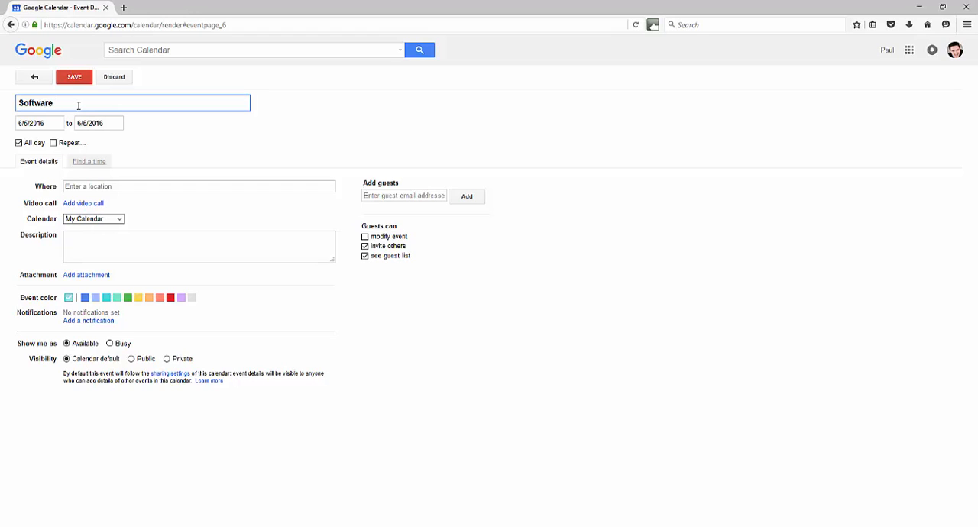
{"action": "type", "text": "Program Promotion"}
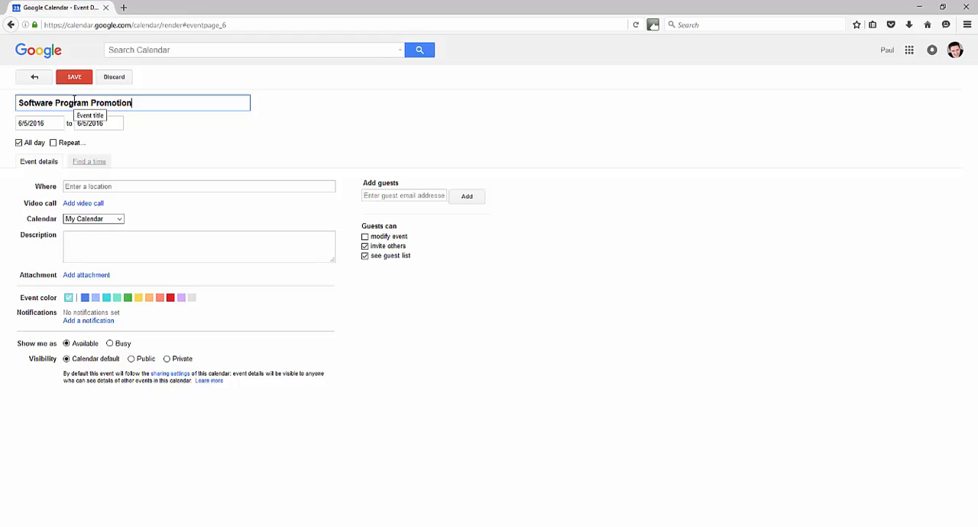
Set the event's end date to 6/7/2016 and assign the event to the Promo Calendar
{"action": "left_click", "coordinate": [87, 123]}
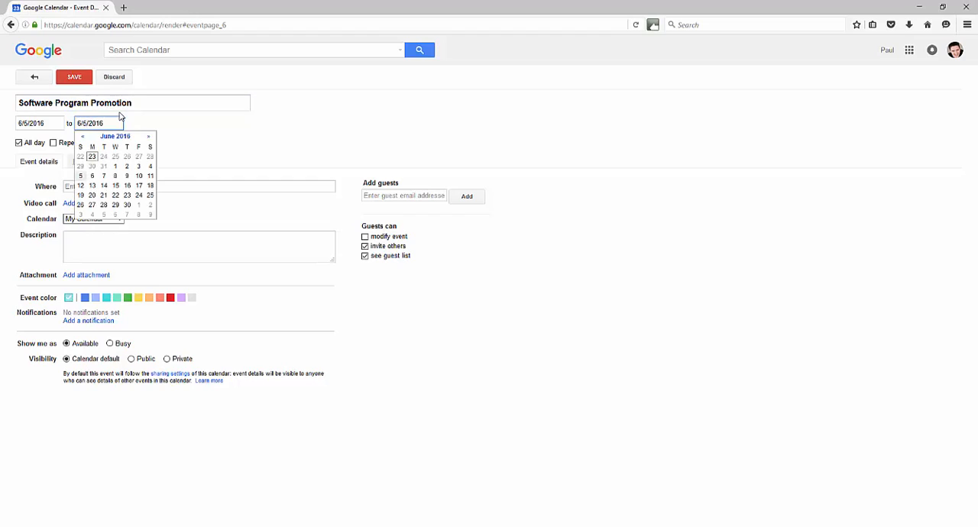
{"action": "key", "text": "BackSpace"}
{"action": "key", "text": "BackSpace"}
{"action": "type", "text": "7/"}
{"action": "left_click", "coordinate": [202, 140]}
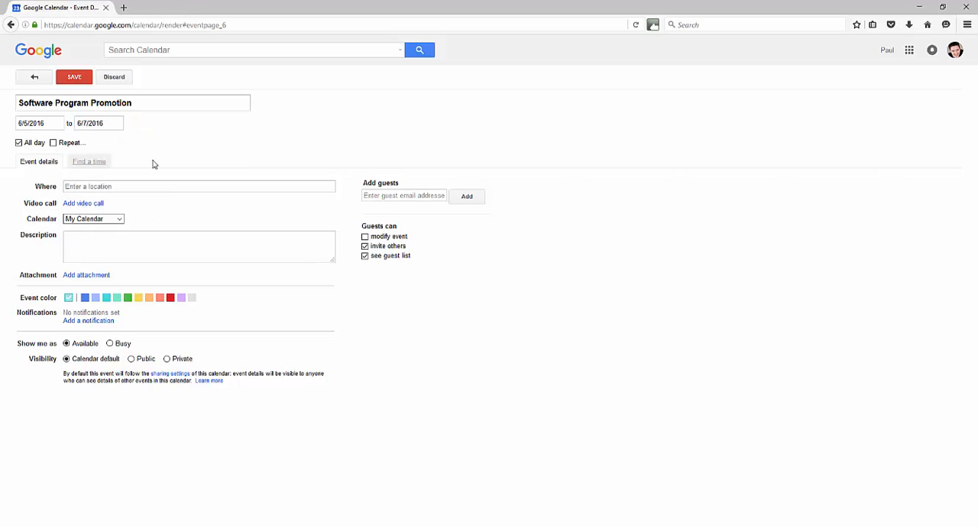
{"action": "left_click", "coordinate": [119, 221]}
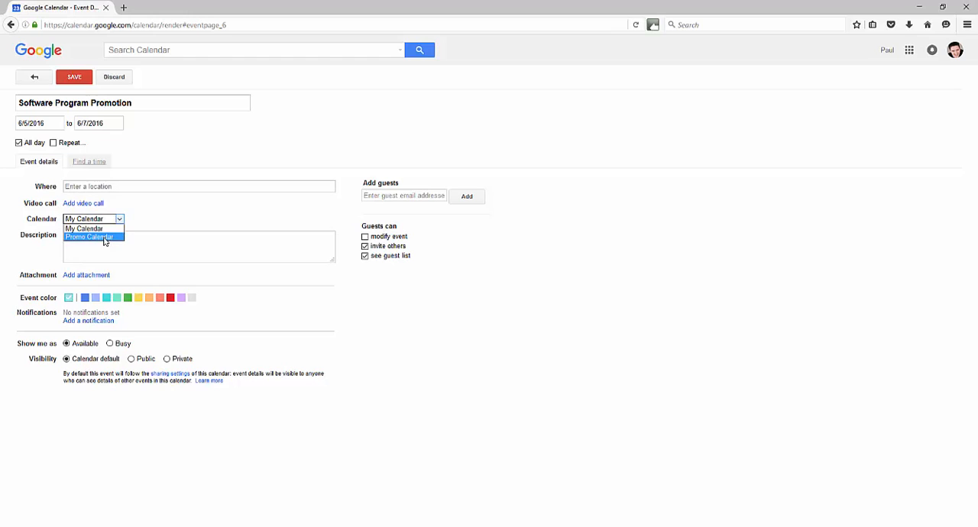
{"action": "left_click", "coordinate": [104, 238]}
{"action": "left_click", "coordinate": [79, 239]}
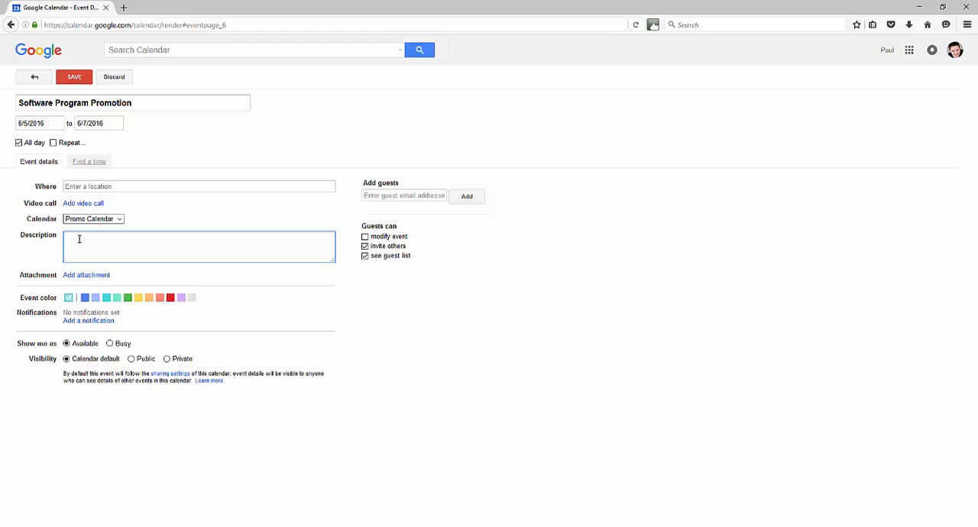
{"action": "type", "text": "Promote this software offer. Here is the ("}
{"action": "type", "text": "ink to the JV page"}
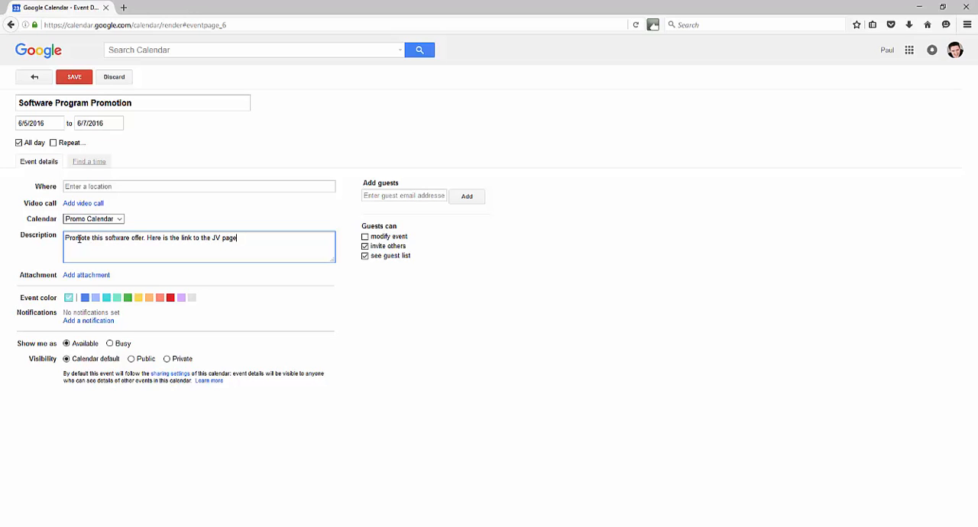
{"action": "type", "text": ": http://w"}
{"action": "type", "text": "ww.your"}
{"action": "key", "text": "BackSpace"}
{"action": "key", "text": "BackSpace"}
{"action": "key", "text": "BackSpace"}
{"action": "key", "text": "BackSpace"}
{"action": "type", "text": "thejvpagelink.com/j"}
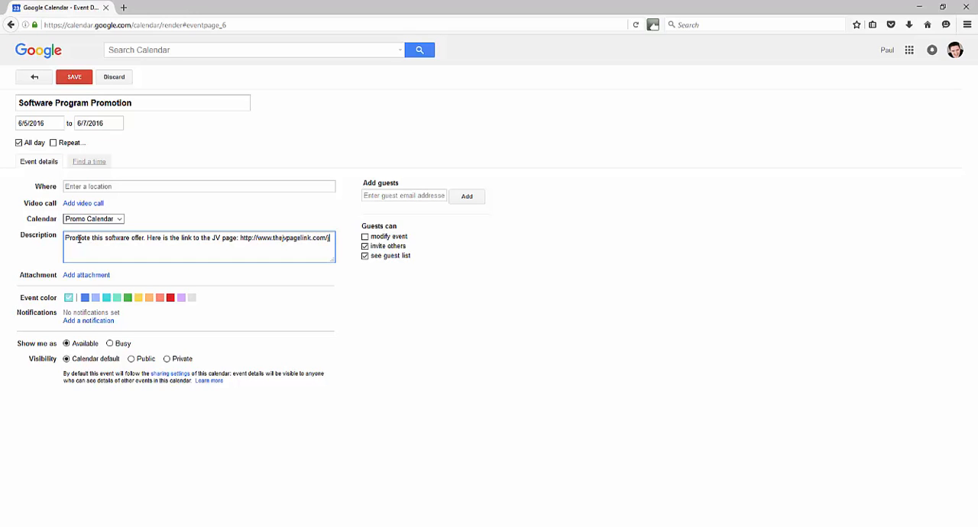
{"action": "type", "text": "vs"}
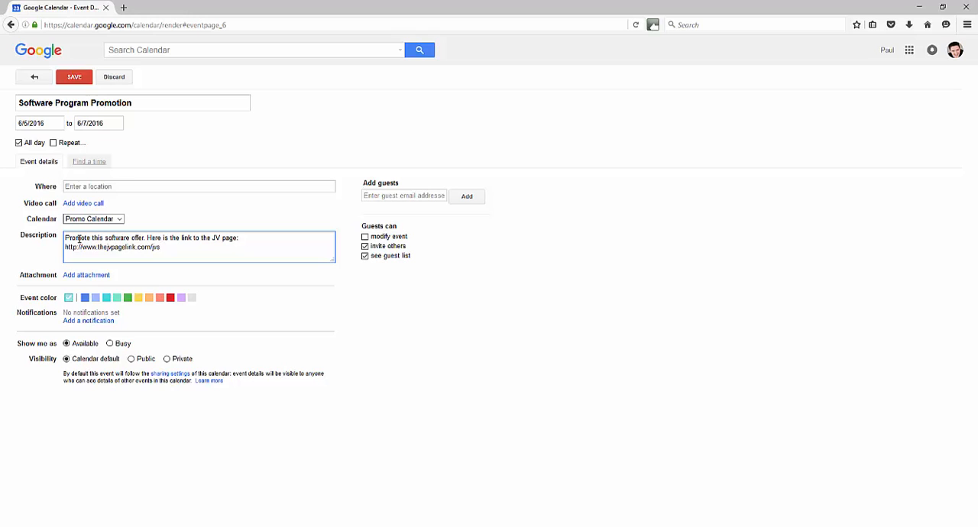
{"action": "key", "text": "Return"}
{"action": "key", "text": "Return"}
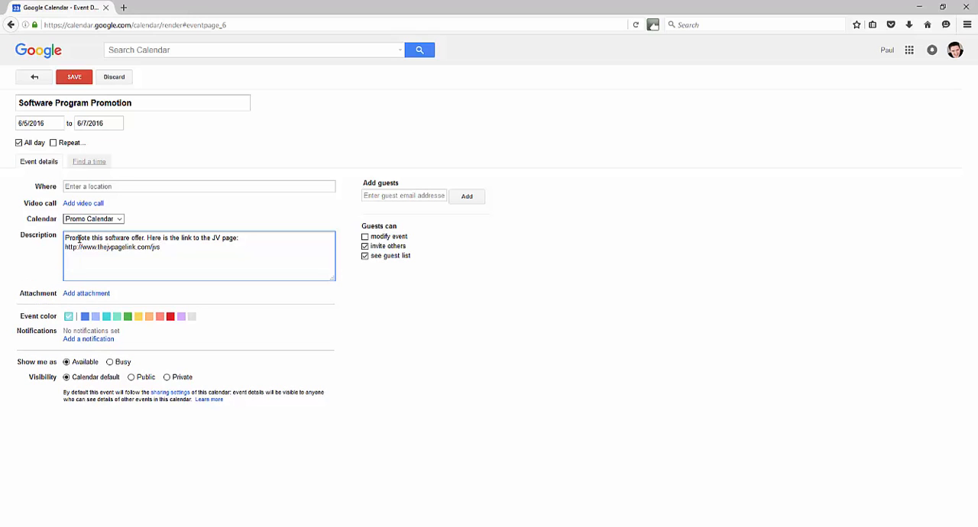
{"action": "type", "text": "Setup bonus page here: http://www.your"}
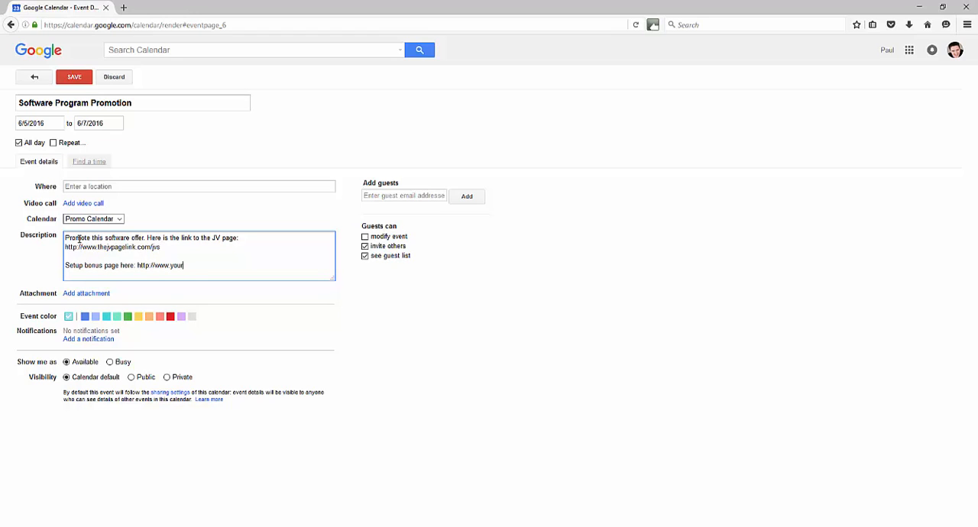
{"action": "type", "text": "bonuspage.com/offem"}
{"action": "type", "text": "ame"}
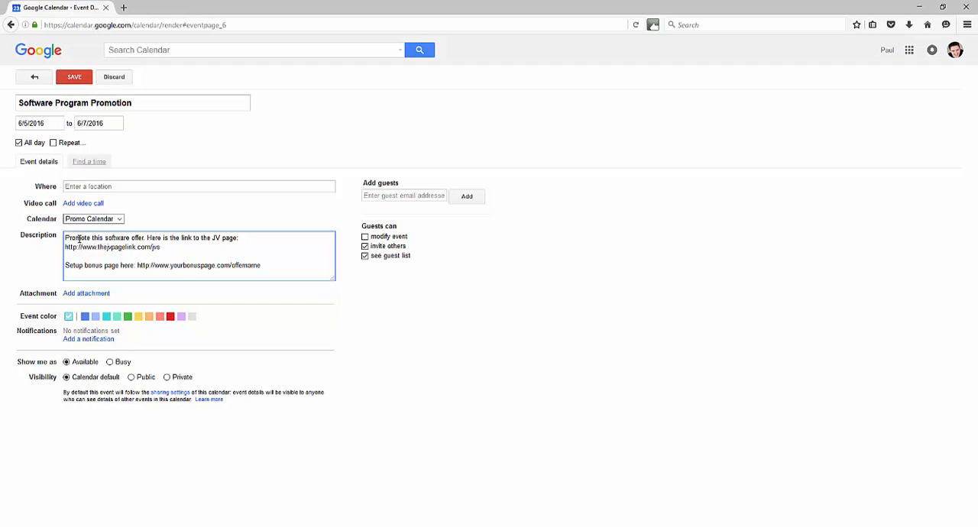
{"action": "left_click", "coordinate": [387, 195]}
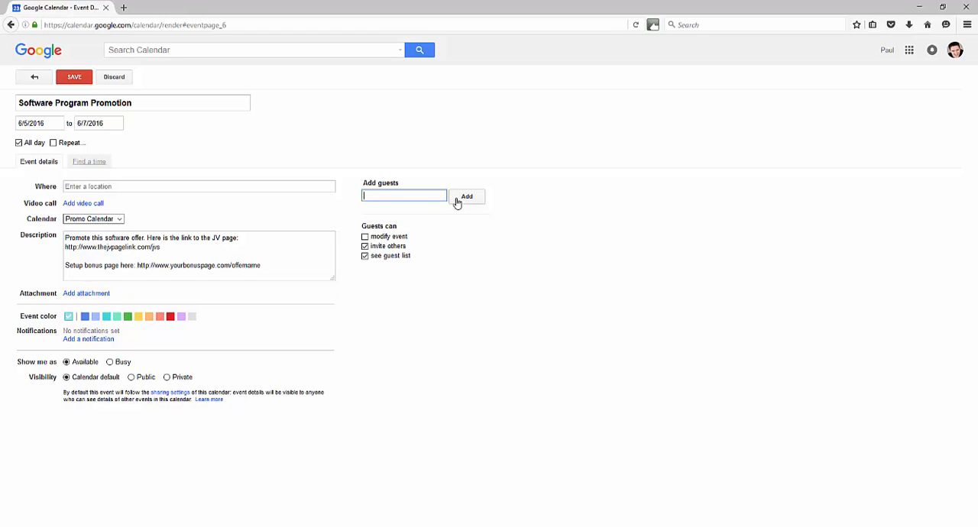
{"action": "left_click", "coordinate": [366, 238]}
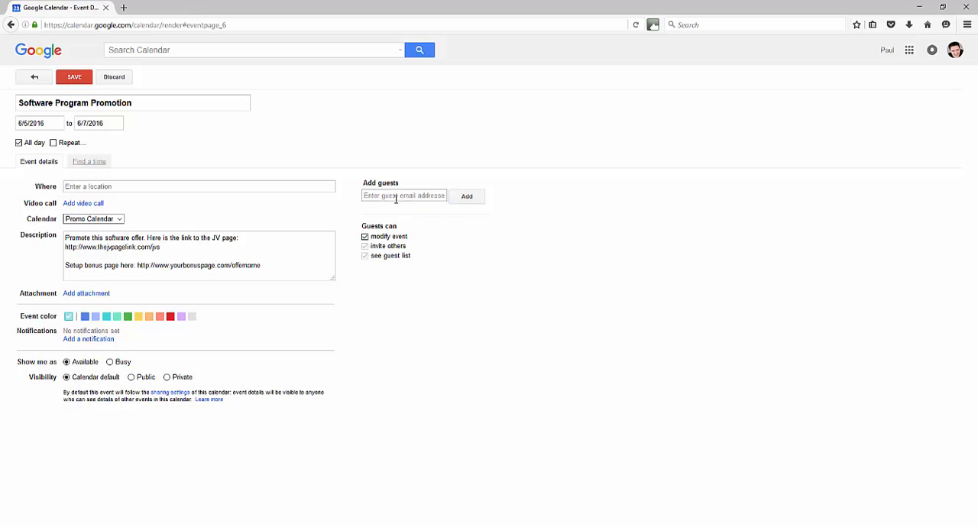
{"action": "left_click", "coordinate": [366, 236]}
{"action": "left_click", "coordinate": [366, 247]}
{"action": "left_click", "coordinate": [365, 246]}
Save the event with its visibility set to Private and display the calendar by month
{"action": "left_click", "coordinate": [168, 378]}
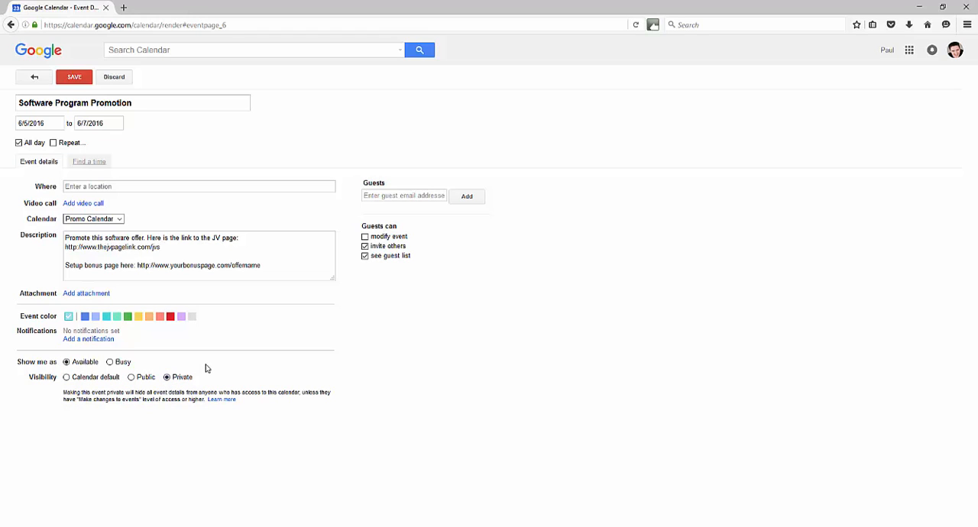
{"action": "left_click", "coordinate": [77, 79]}
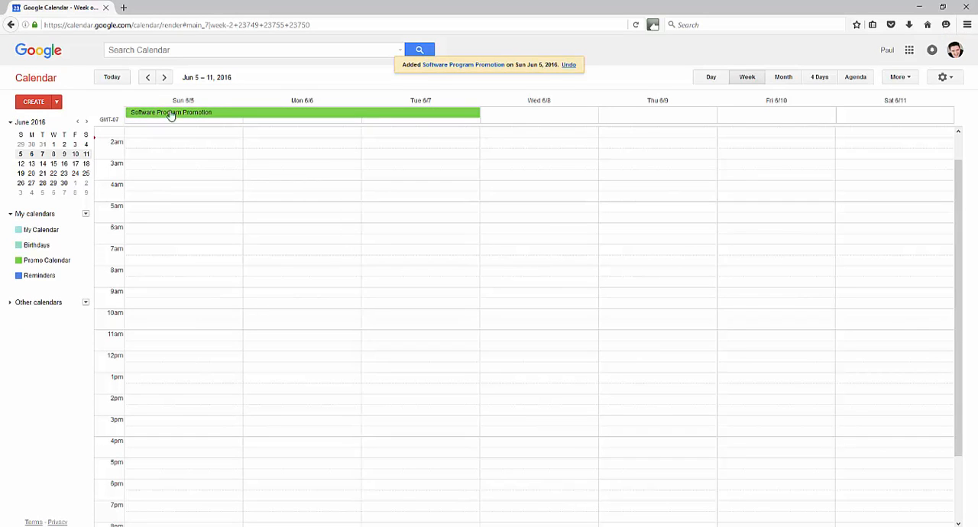
{"action": "left_click", "coordinate": [784, 79]}
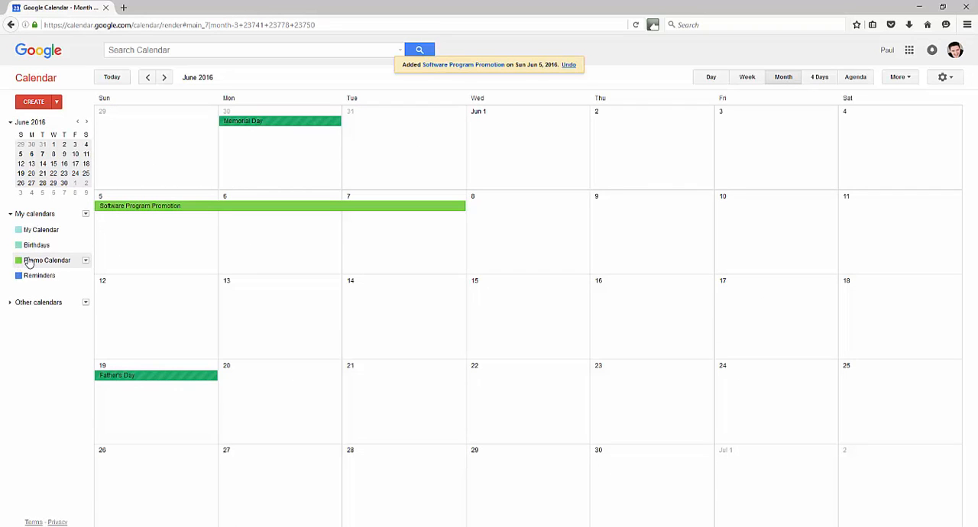
Set the Promo Calendar's color to red
{"action": "left_click", "coordinate": [85, 260]}
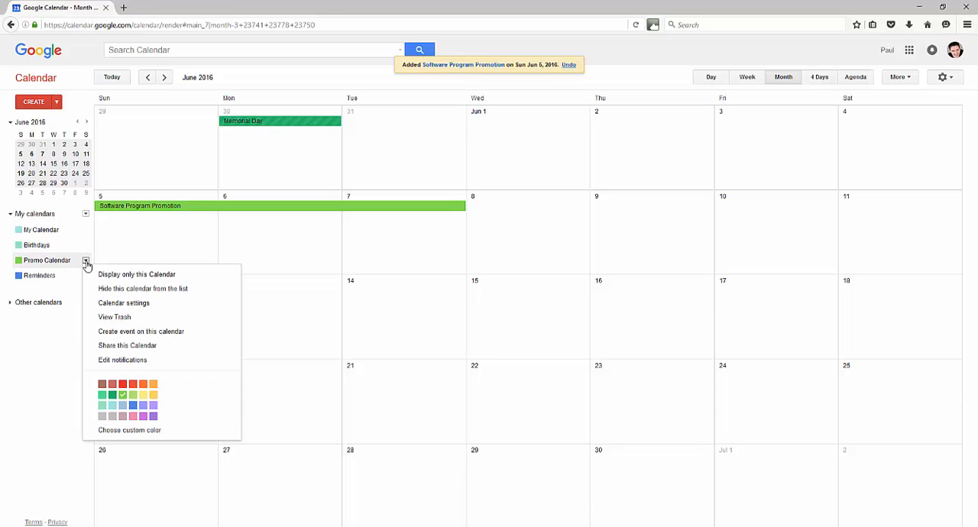
{"action": "left_click", "coordinate": [123, 384]}
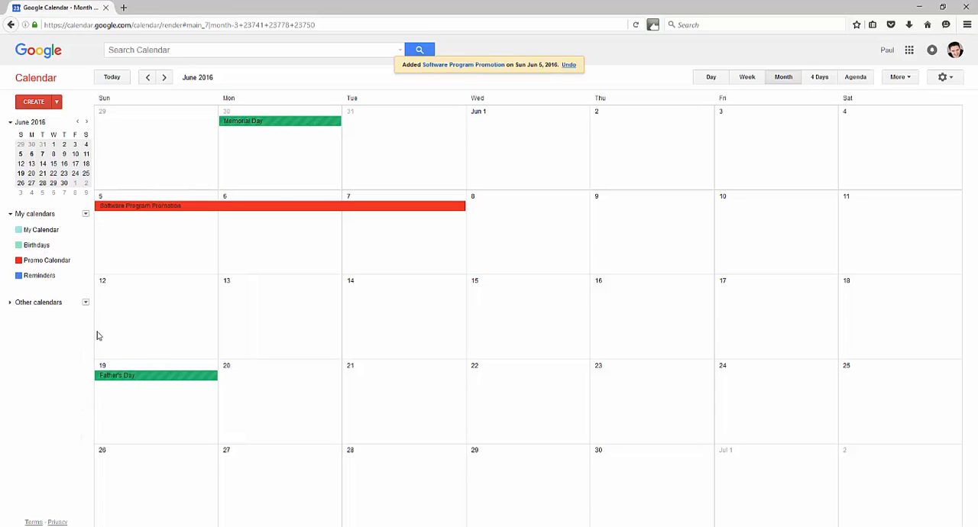
Change the Promo Calendar's color to brown and turn its display back on
{"action": "left_click", "coordinate": [88, 264]}
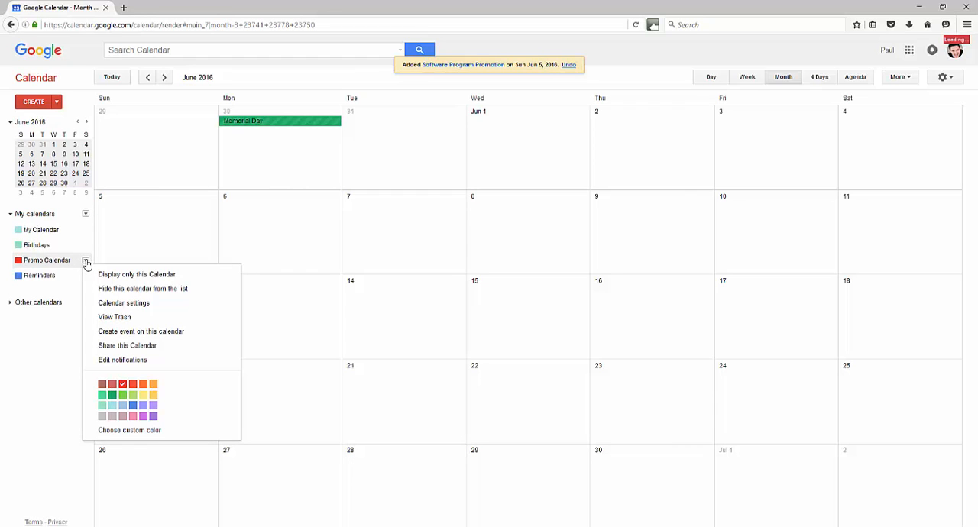
{"action": "left_click", "coordinate": [105, 388]}
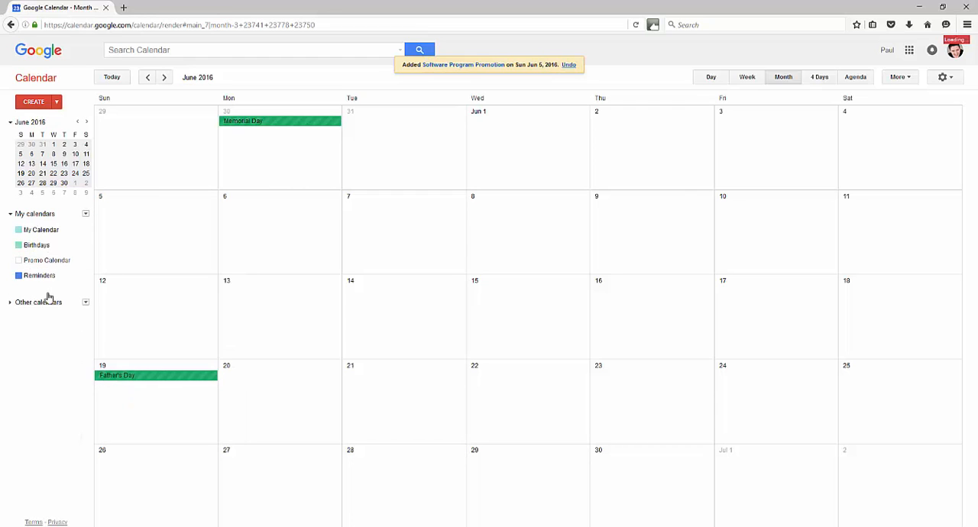
{"action": "left_click", "coordinate": [32, 260]}
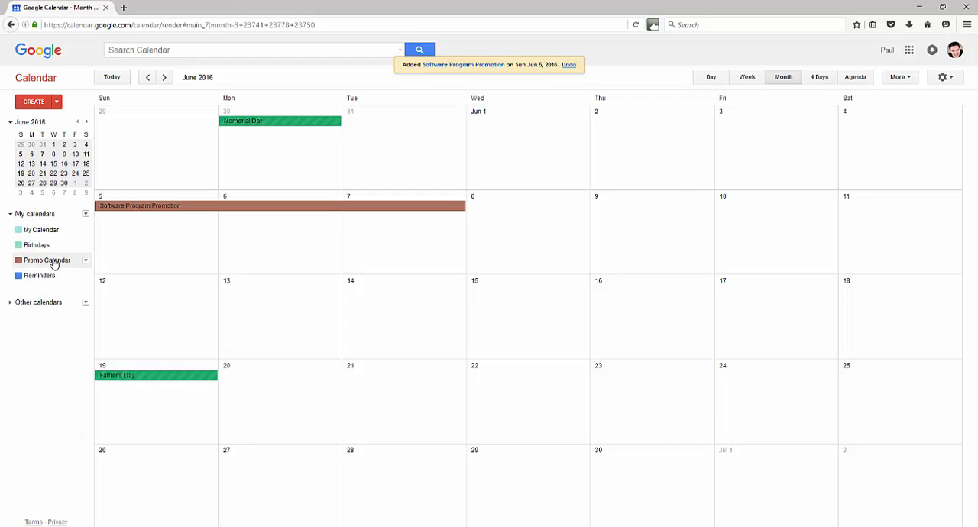
Change the Promo Calendar's color to light green
{"action": "left_click", "coordinate": [85, 261]}
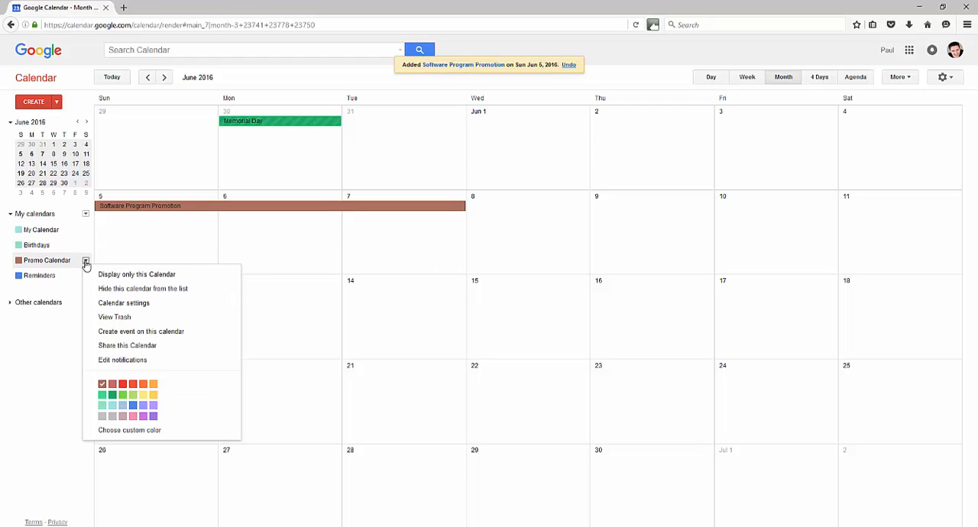
{"action": "left_click", "coordinate": [122, 394]}
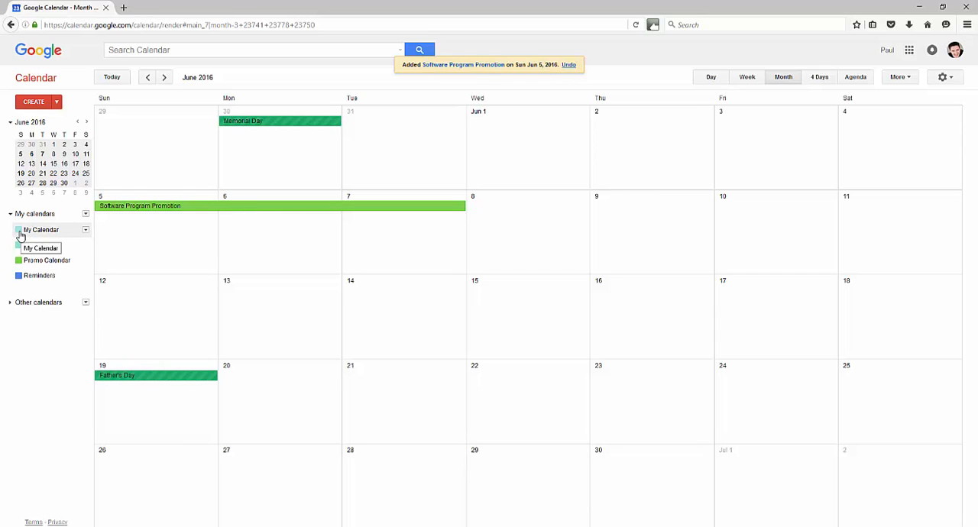
Hide My Calendar, Birthdays and Reminders, and turn the display of My Calendar and Birthdays back on
{"action": "left_click", "coordinate": [19, 230]}
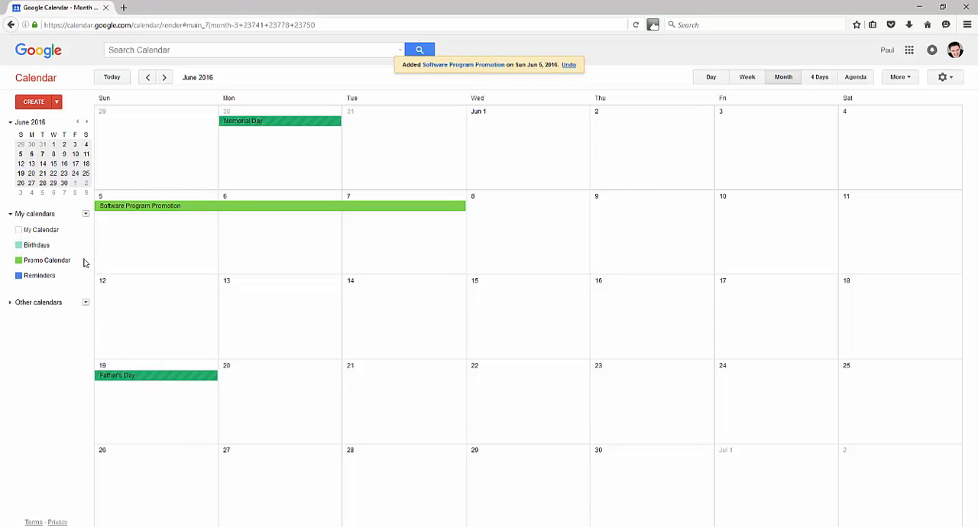
{"action": "left_click", "coordinate": [19, 245]}
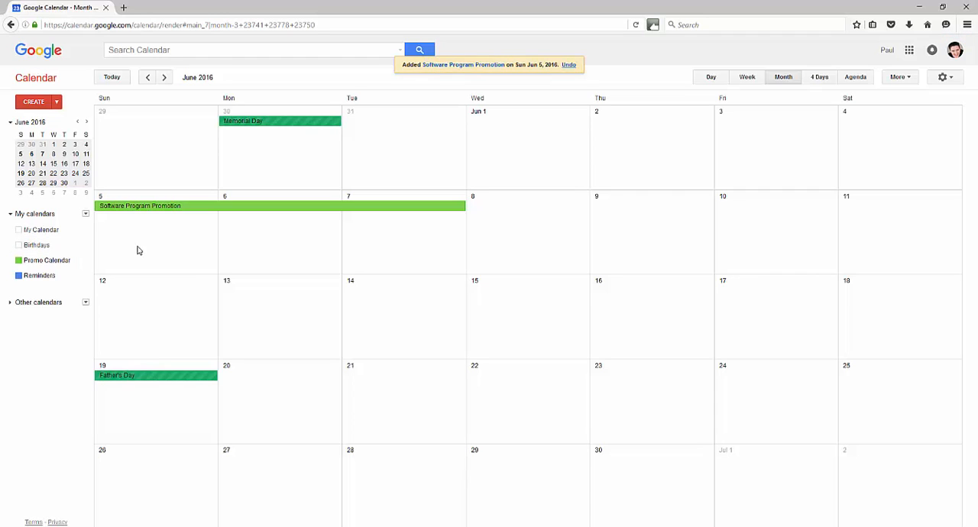
{"action": "left_click", "coordinate": [20, 276]}
{"action": "left_click", "coordinate": [19, 230]}
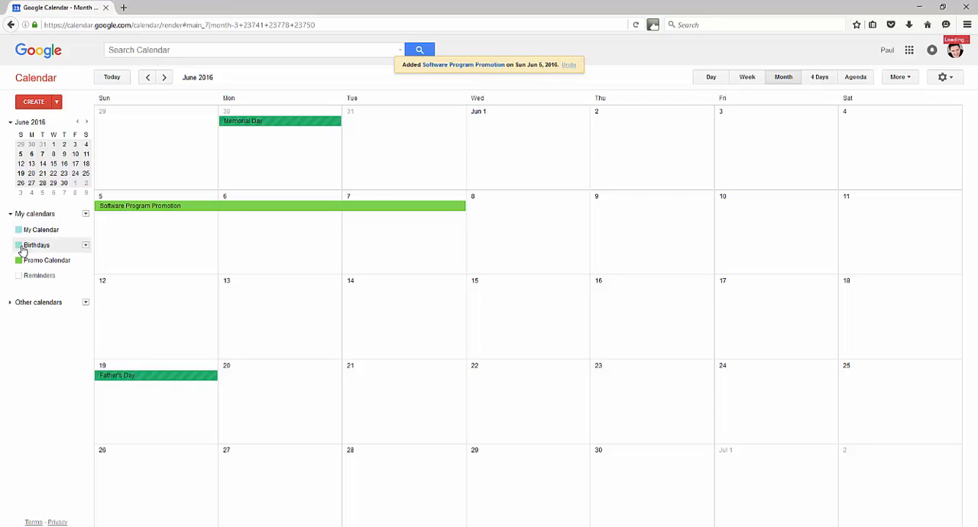
Create an all-day event on June 8, 2016 titled "Promote Blog Post On Social Media Marketing"
{"action": "left_click", "coordinate": [475, 197]}
{"action": "left_click", "coordinate": [34, 101]}
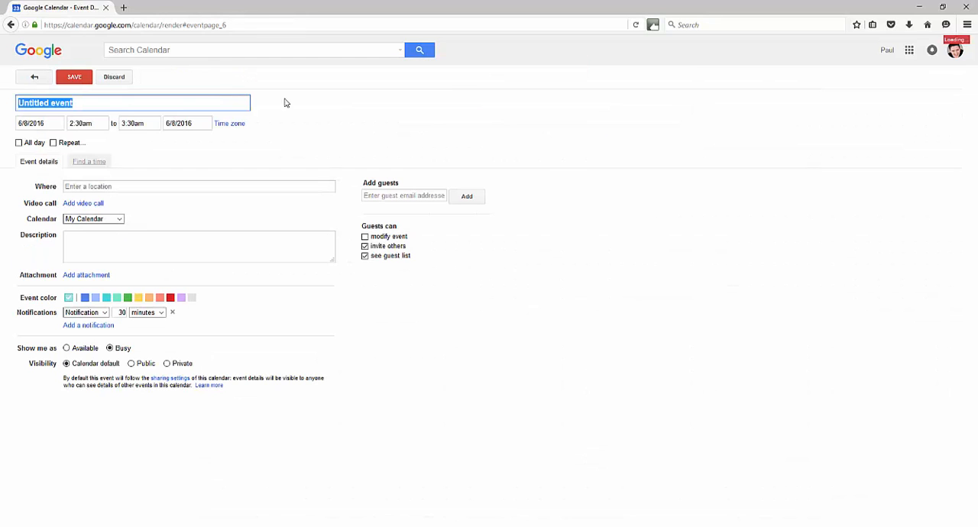
{"action": "left_click", "coordinate": [19, 143]}
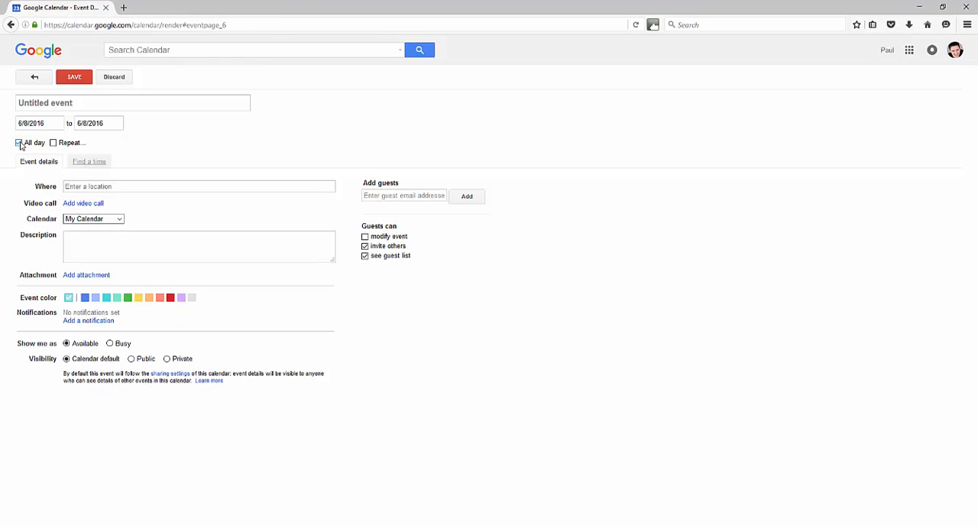
{"action": "left_click", "coordinate": [83, 102]}
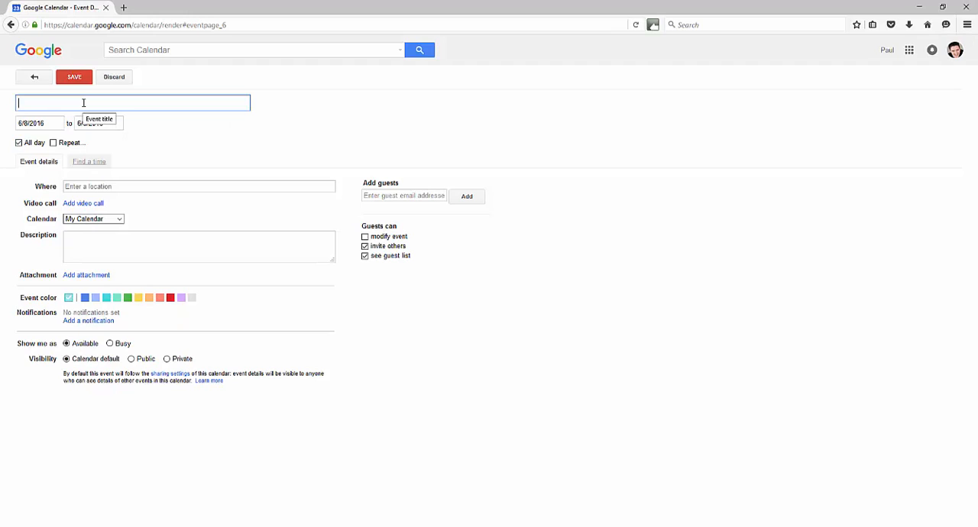
{"action": "type", "text": "Promote Blog Post On Social Media Marketing"}
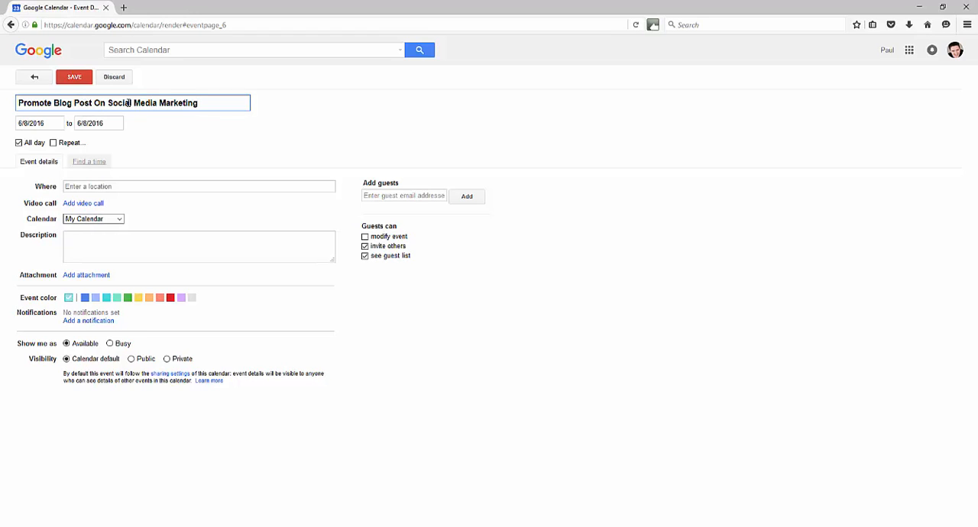
{"action": "left_click", "coordinate": [293, 112]}
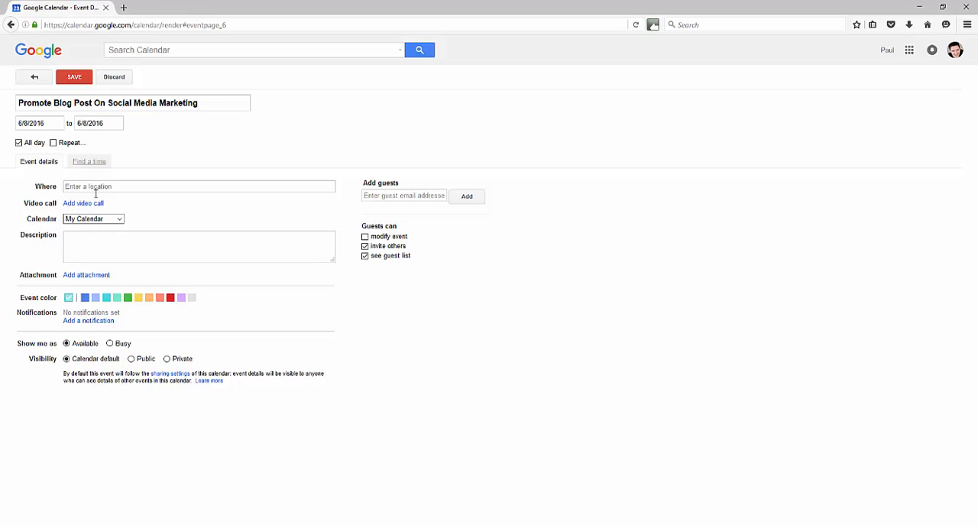
Enter the description "Promote this blog post to customer only list segment." and, after a blank line, "here is the link to the post."
{"action": "left_click", "coordinate": [93, 242]}
{"action": "type", "text": "Promote this blog post to"}
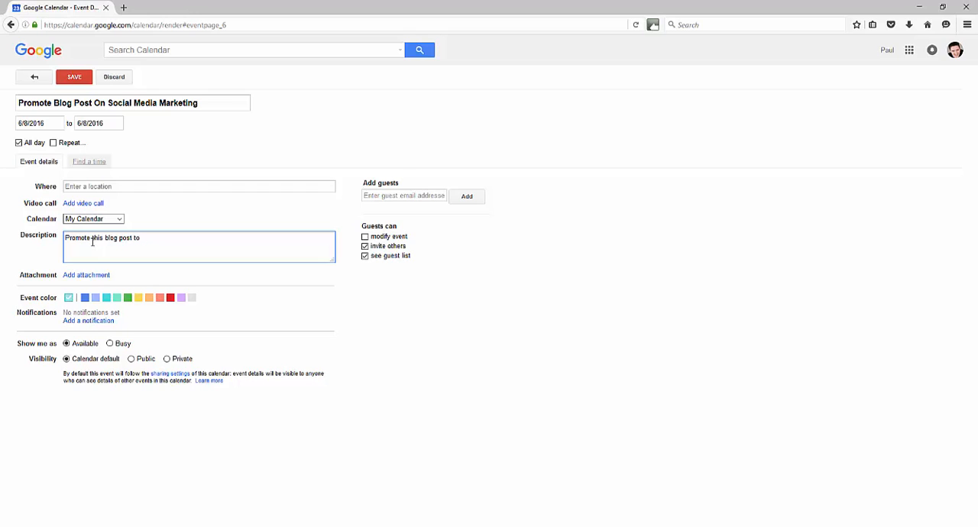
{"action": "type", "text": "customer only list segment."}
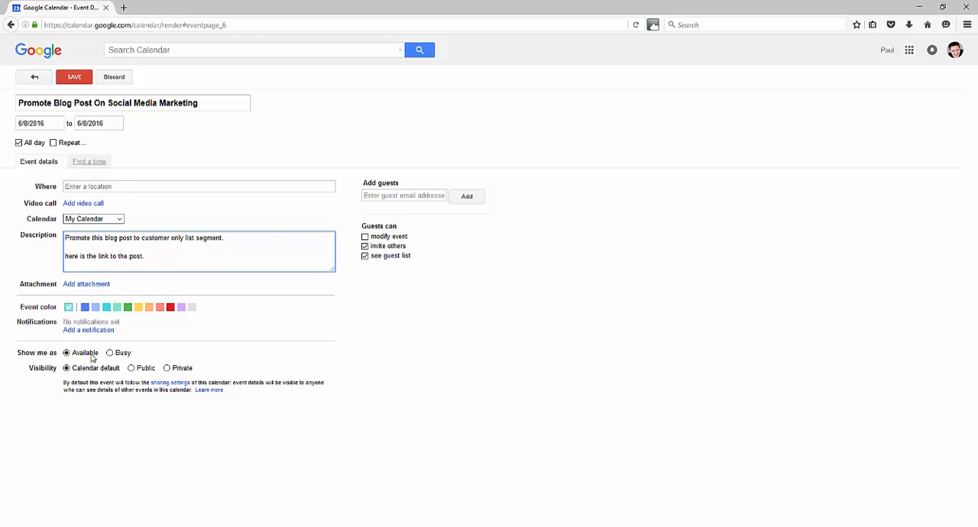
Save the blog post event with its visibility set to Private and display the calendar by month
{"action": "left_click", "coordinate": [167, 367]}
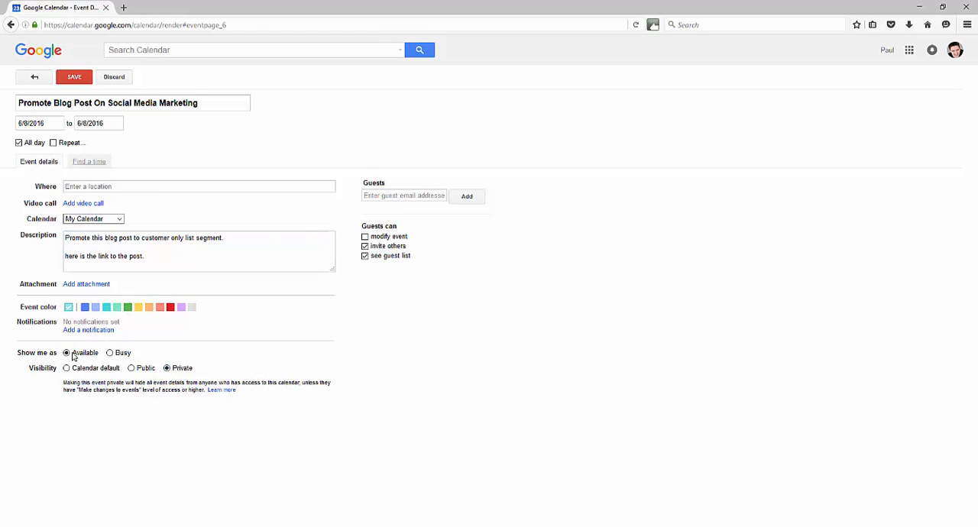
{"action": "left_click", "coordinate": [73, 79]}
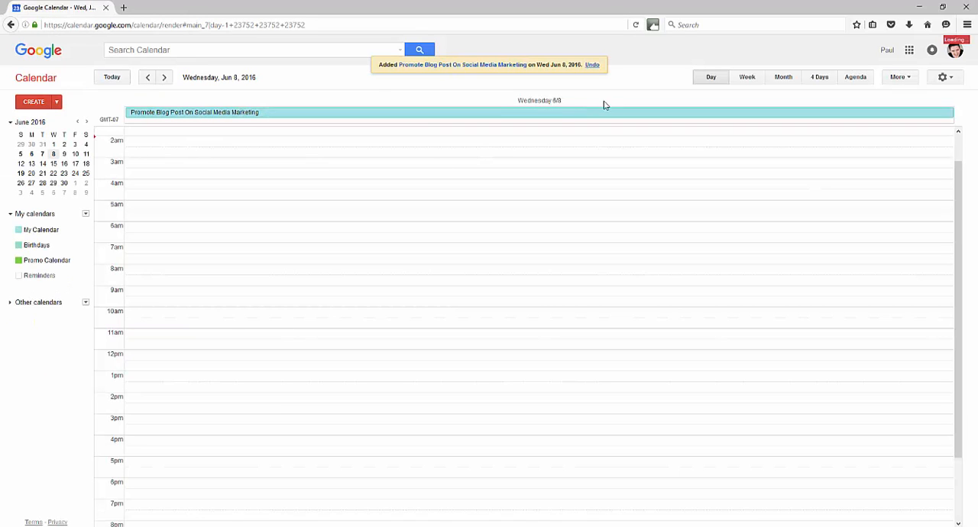
{"action": "left_click", "coordinate": [789, 78]}
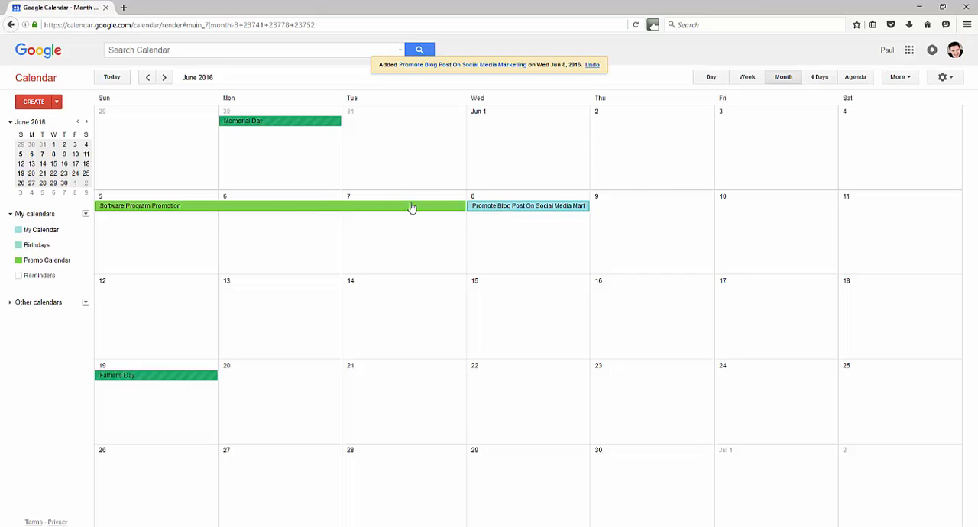
Reassign the June 8 blog post event to the Promo Calendar and save it
{"action": "left_click", "coordinate": [576, 206]}
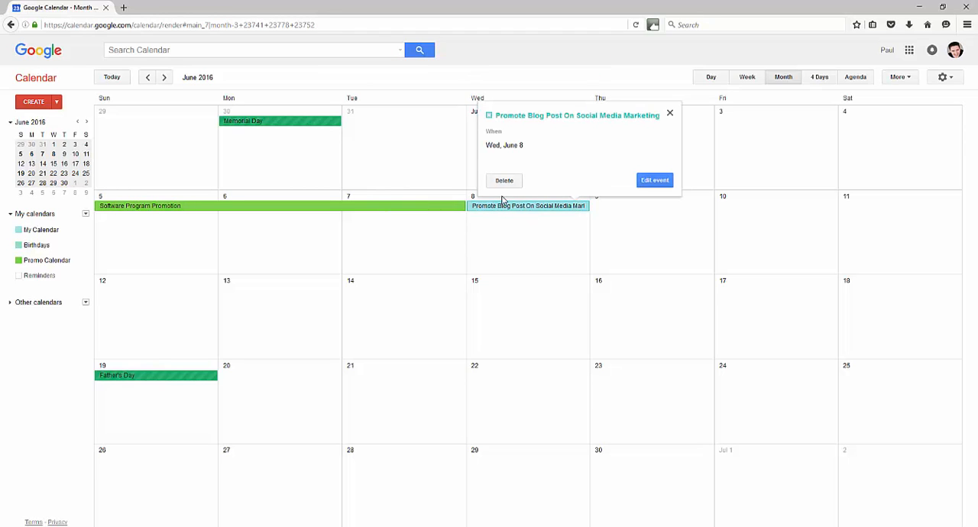
{"action": "left_click", "coordinate": [655, 183]}
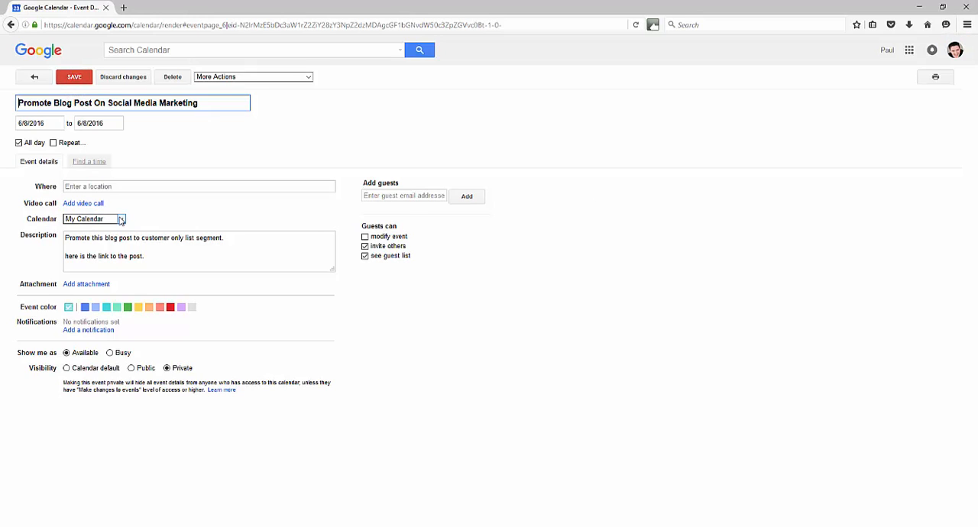
{"action": "left_click", "coordinate": [92, 219]}
{"action": "left_click", "coordinate": [97, 238]}
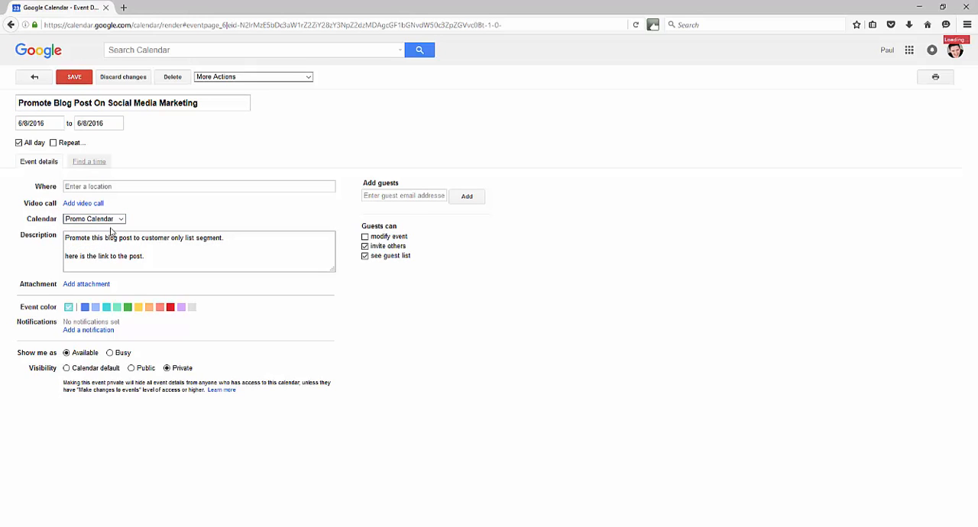
{"action": "left_click", "coordinate": [75, 80]}
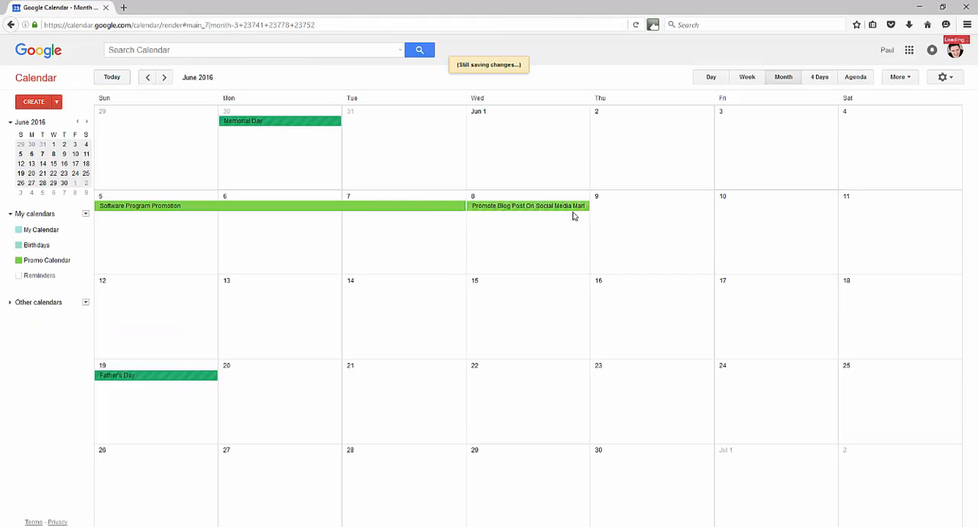
Start a new all-day event dated 6/9/2016
{"action": "left_click", "coordinate": [34, 102]}
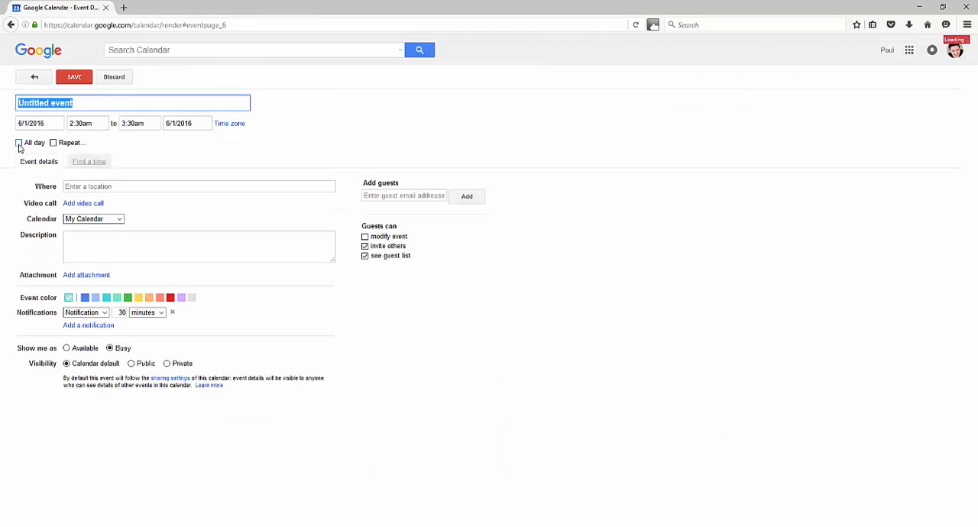
{"action": "left_click", "coordinate": [17, 142]}
{"action": "left_click", "coordinate": [47, 125]}
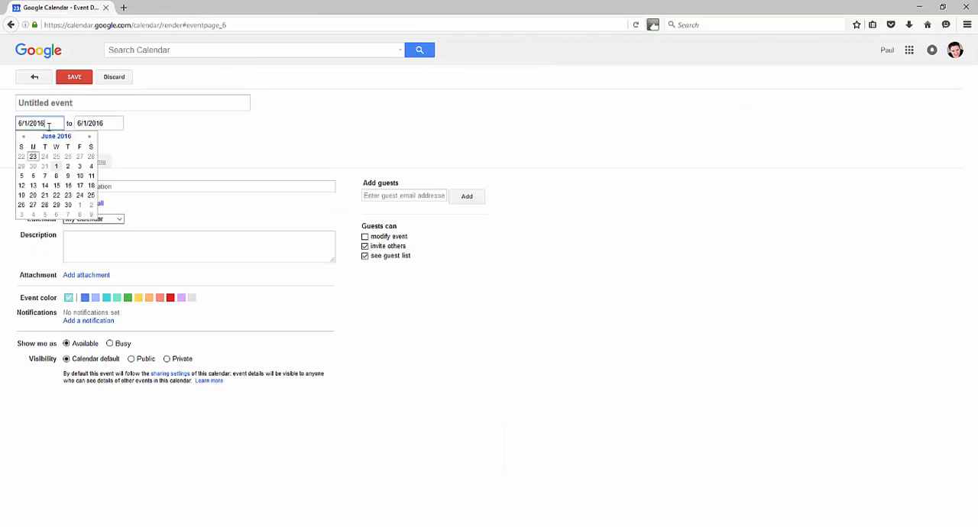
{"action": "left_click", "coordinate": [69, 176]}
Title the new event "Promote 48 Hour Special On YouTube Marketing Course"
{"action": "left_click", "coordinate": [63, 100]}
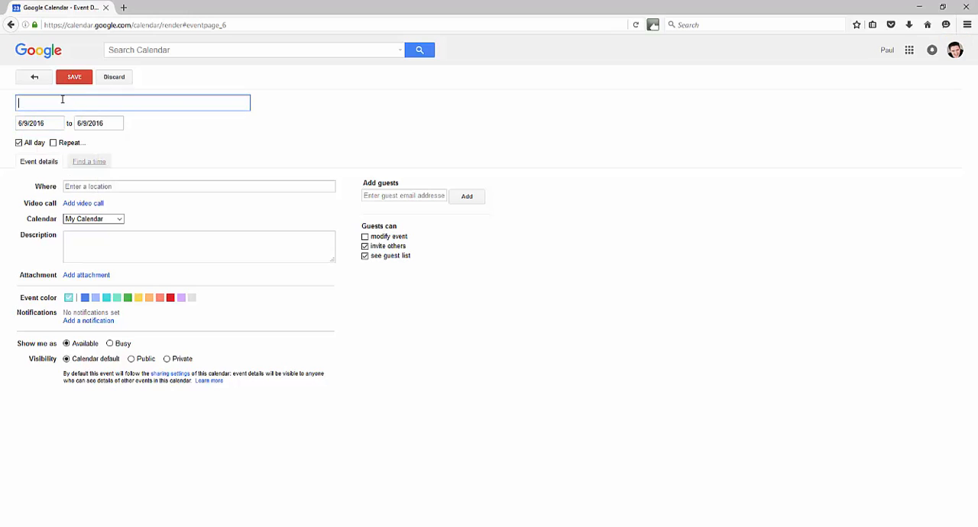
{"action": "type", "text": "Promote 47"}
{"action": "key", "text": "BackSpace"}
{"action": "type", "text": "8"}
{"action": "key", "text": "BackSpace"}
{"action": "type", "text": "8-Hour Special On "}
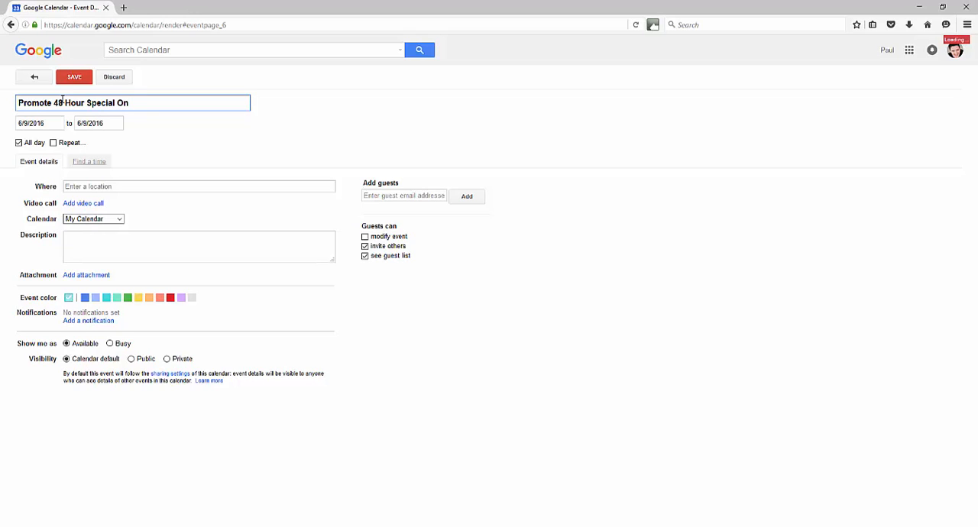
{"action": "type", "text": "YouTube Marketing Course"}
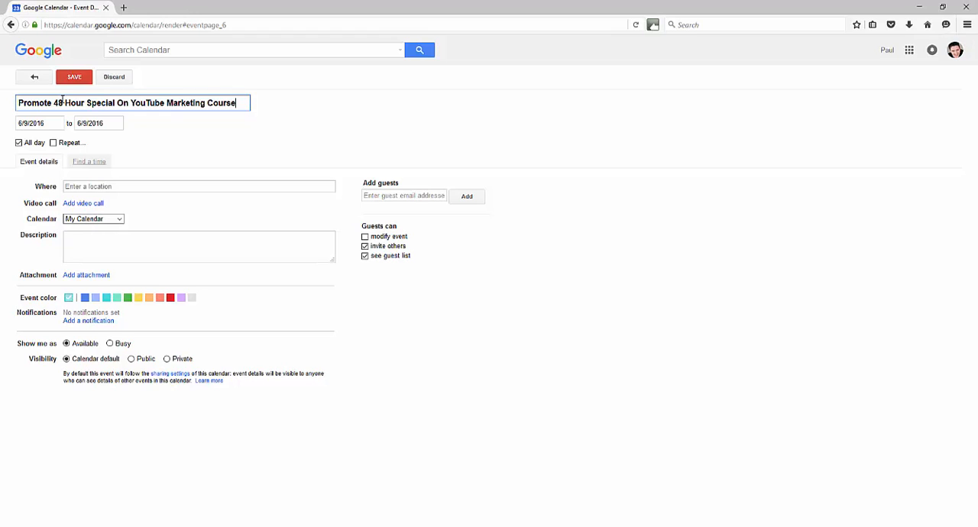
{"action": "left_click", "coordinate": [63, 102]}
{"action": "key", "text": "BackSpace"}
{"action": "left_click", "coordinate": [321, 127]}
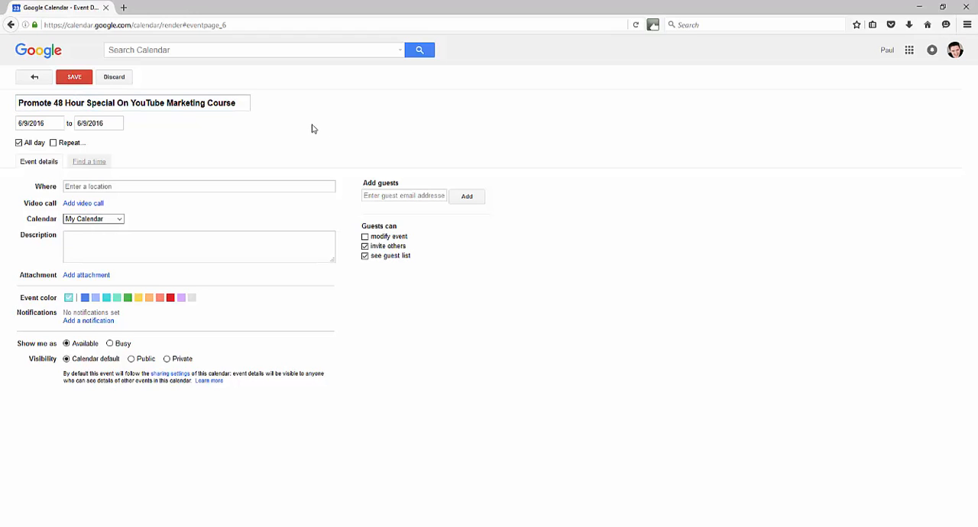
Enter "Details on the 48 hour promo can be found here:" as the event description
{"action": "left_click", "coordinate": [97, 235]}
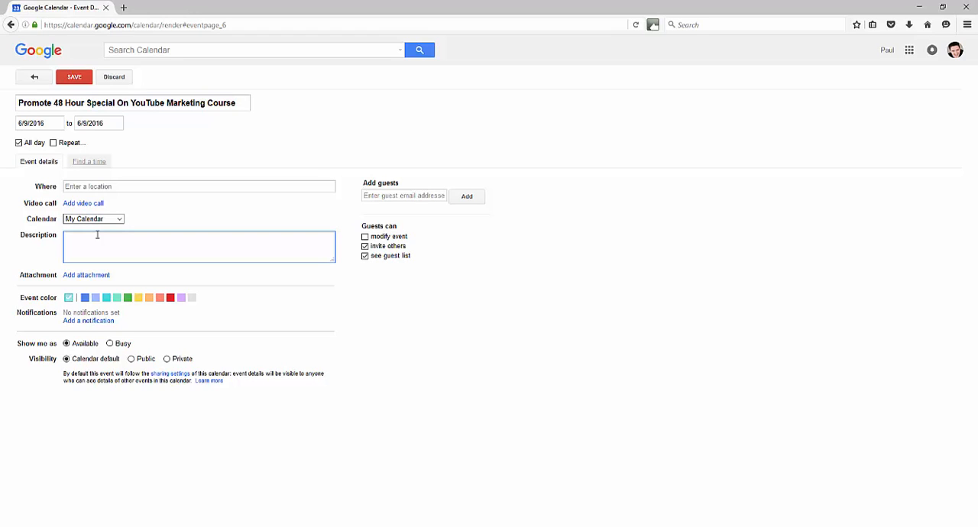
{"action": "type", "text": "Details on the 48 hour promo can be found here."}
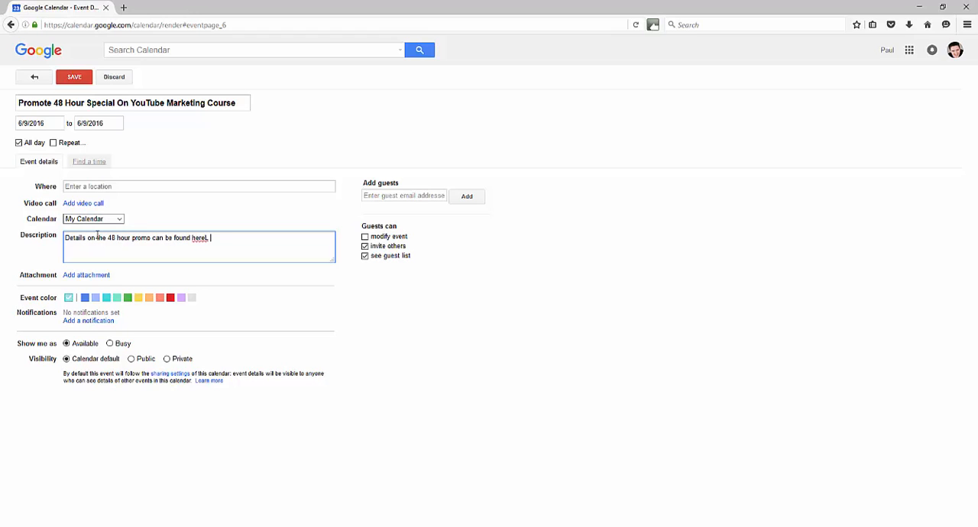
{"action": "key", "text": "BackSpace"}
{"action": "key", "text": "BackSpace"}
{"action": "type", "text": ":"}
Set the event's visibility to Private, assign it to the Promo Calendar and save it
{"action": "left_click", "coordinate": [167, 359]}
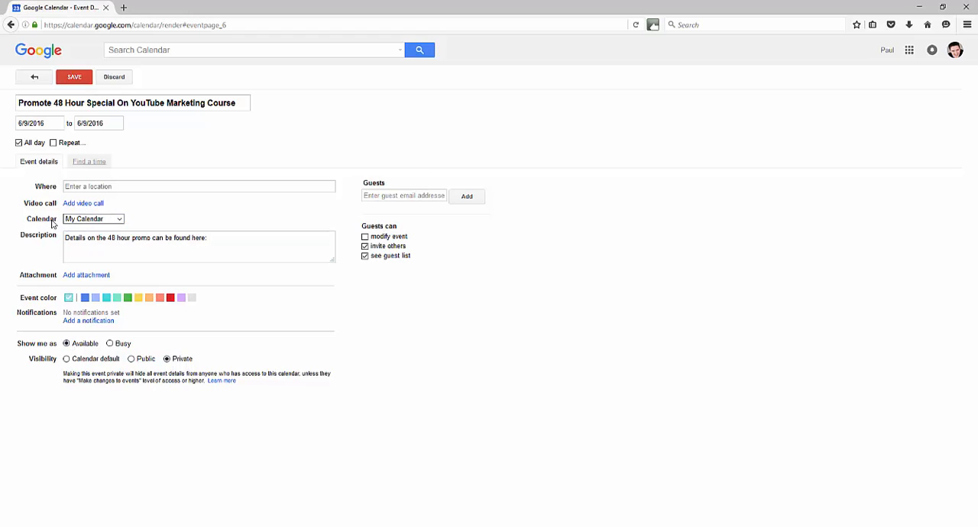
{"action": "left_click", "coordinate": [95, 220]}
{"action": "left_click", "coordinate": [94, 238]}
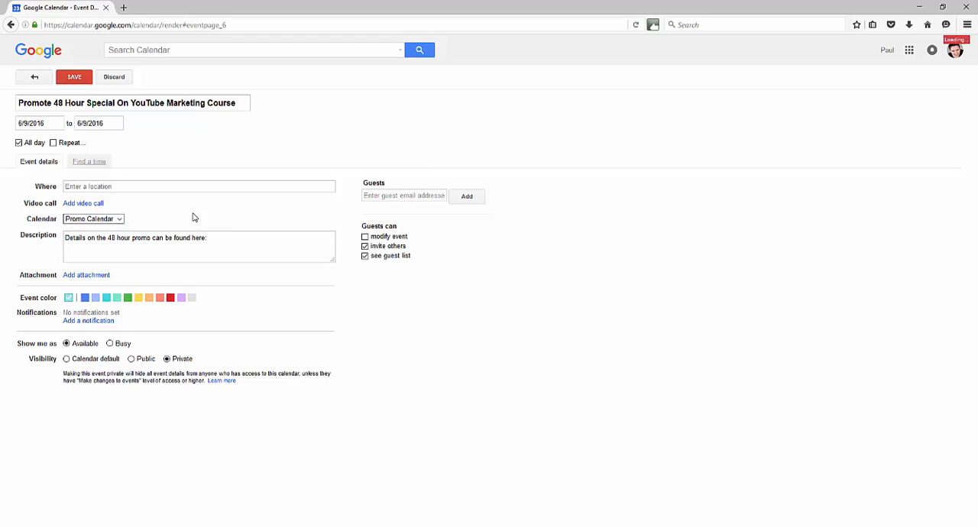
{"action": "left_click", "coordinate": [74, 78]}
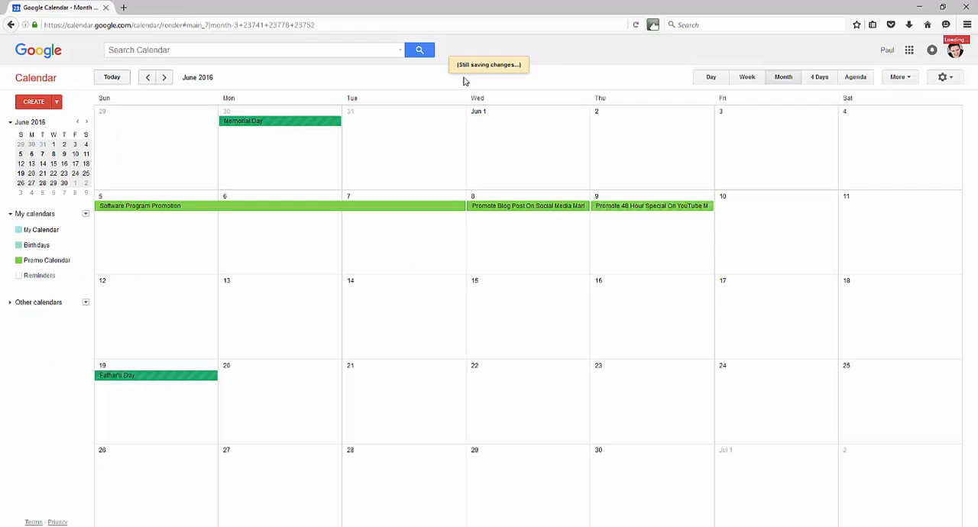
Extend the 48-hour special event's end date to 6/10/2016 and save the change
{"action": "left_click", "coordinate": [646, 205]}
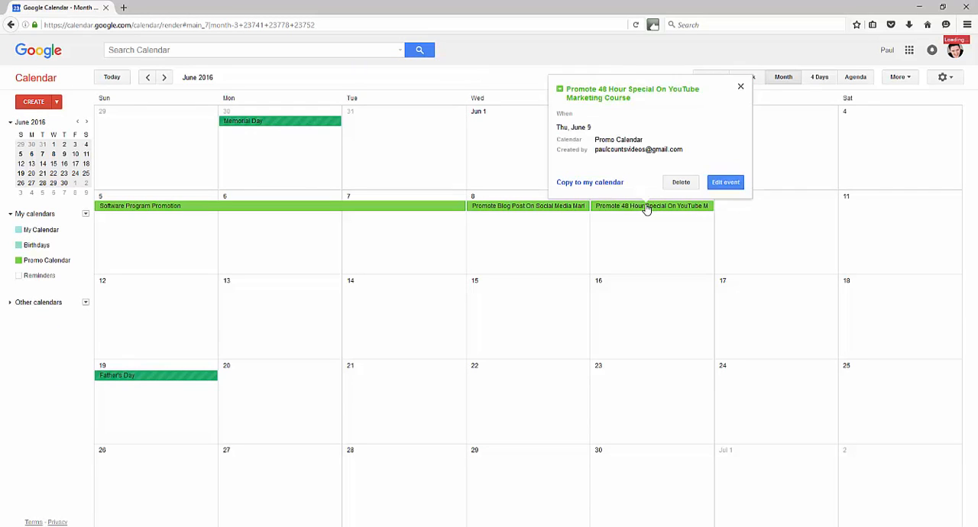
{"action": "left_click", "coordinate": [726, 183]}
{"action": "left_click", "coordinate": [120, 123]}
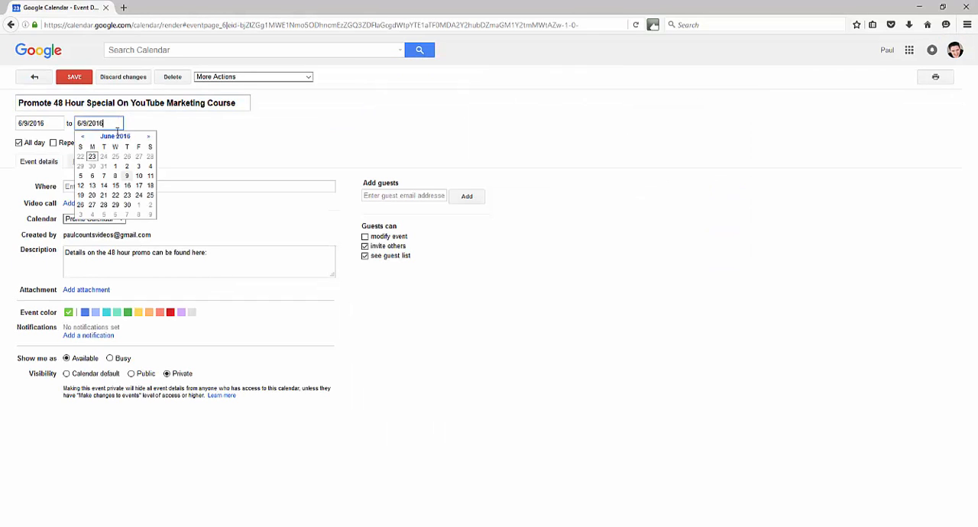
{"action": "left_click", "coordinate": [139, 167]}
{"action": "left_click", "coordinate": [74, 77]}
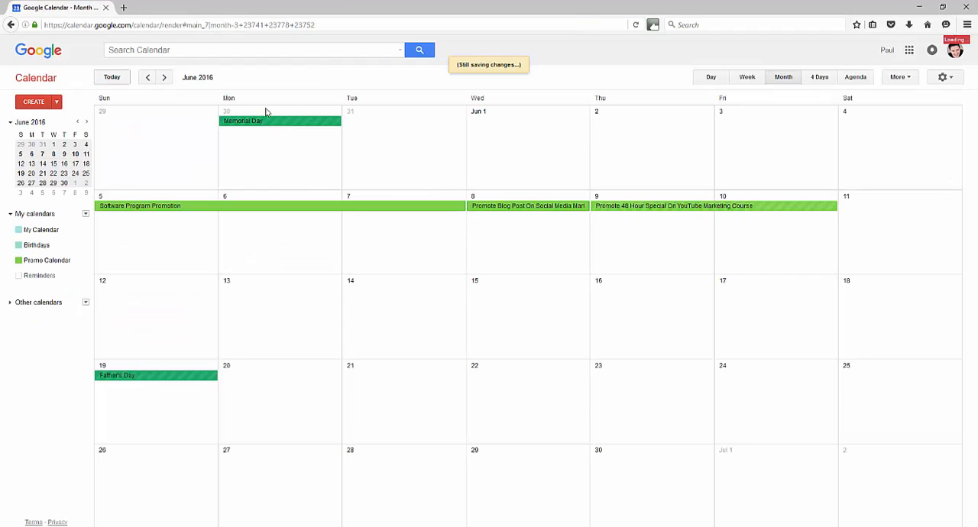